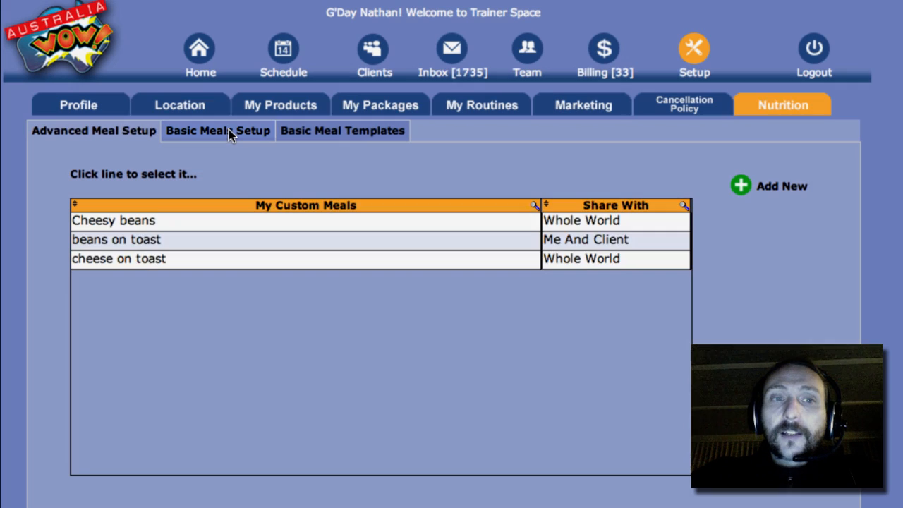
Step: In the basic meals setup, add a new meal named "eggs on bread with beans"
click(228, 131)
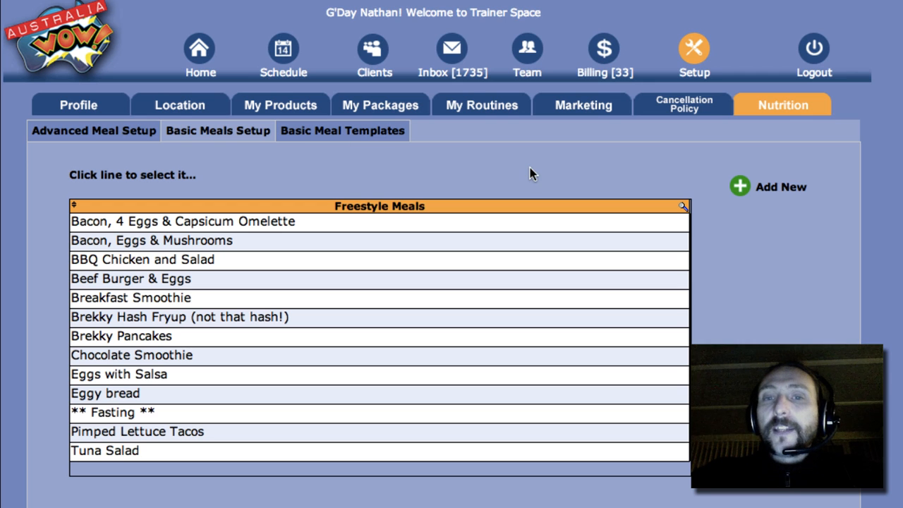
click(741, 186)
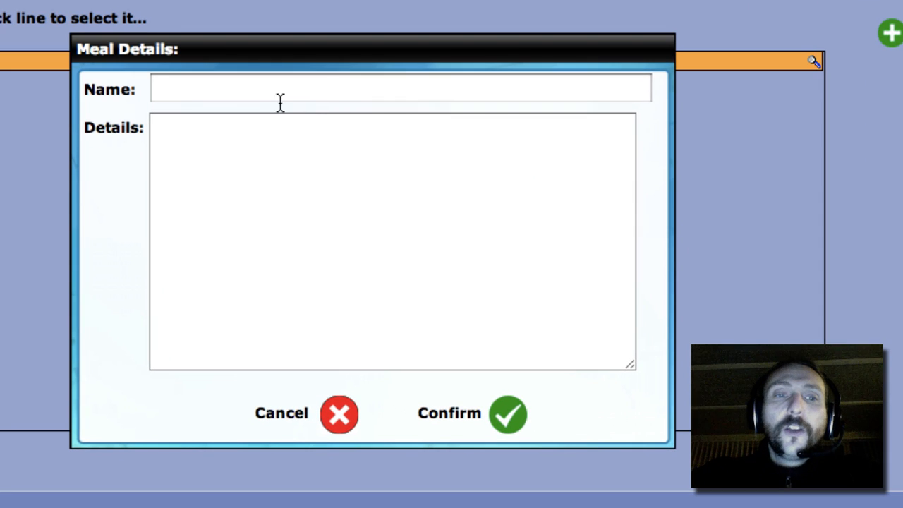
click(256, 226)
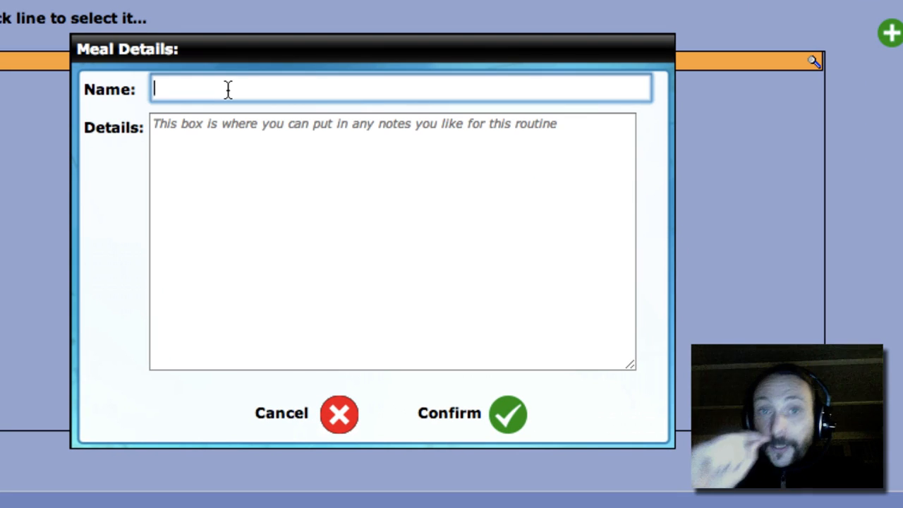
text(eggs )
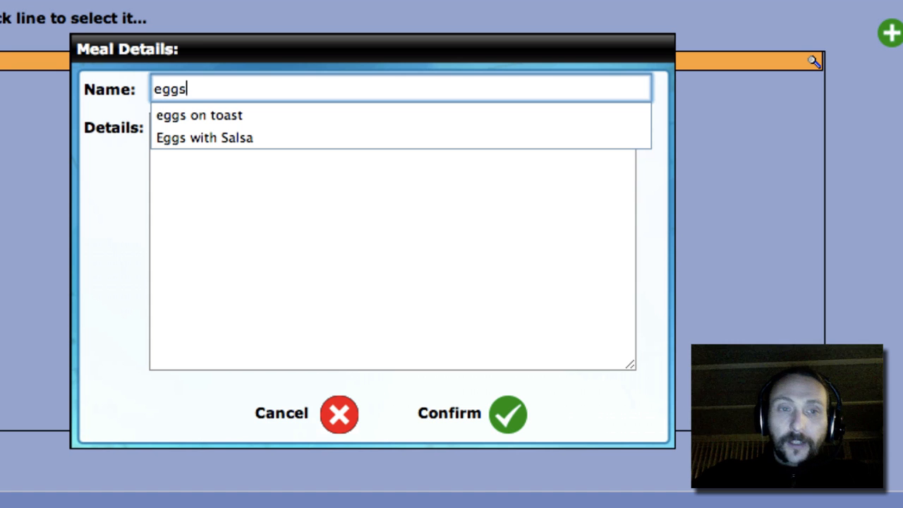
text(on b)
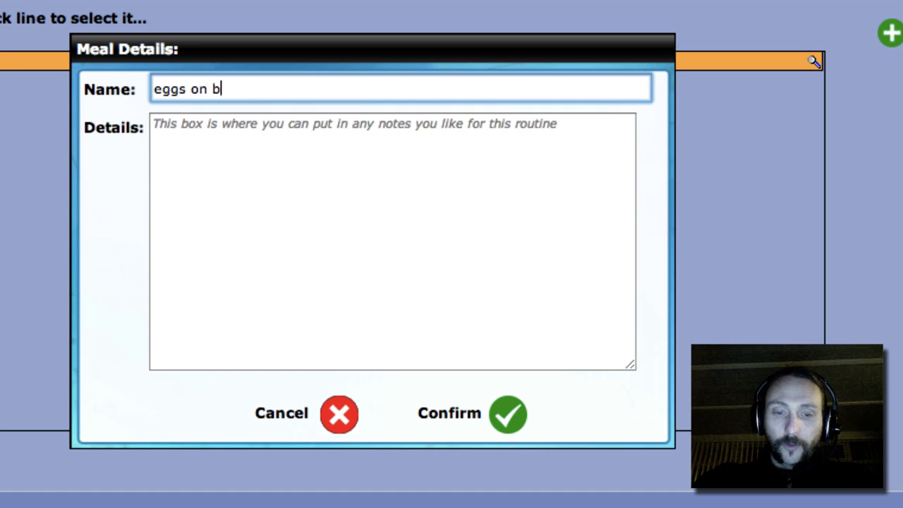
text(read with bans)
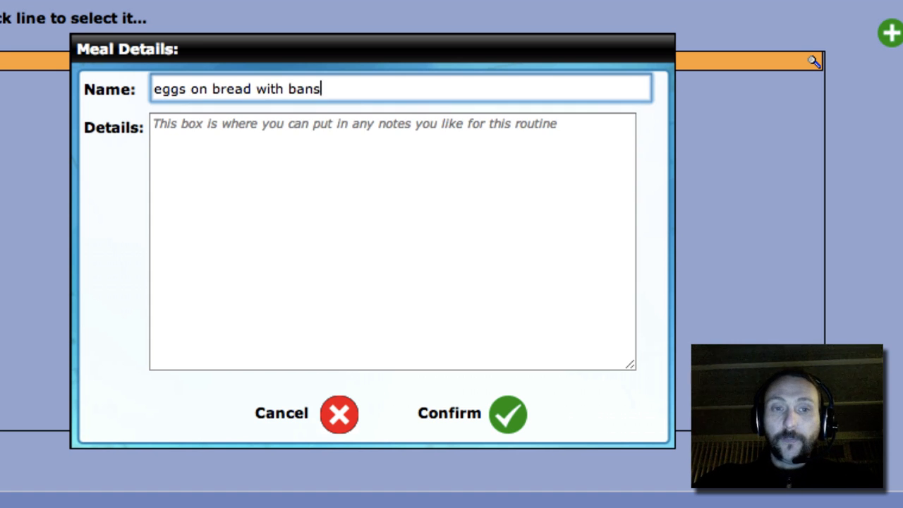
key(BackSpace)
key(BackSpace)
key(BackSpace)
text(eans)
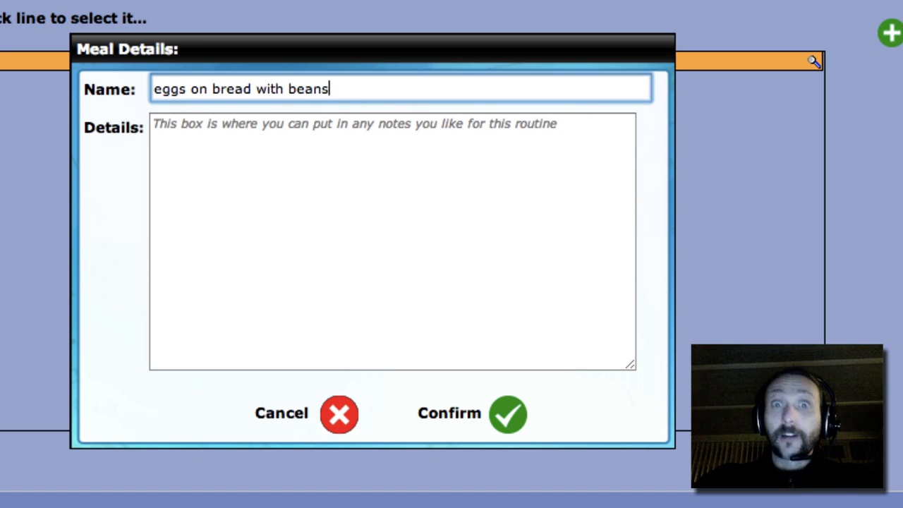
Step: List the ingredients in the meal details on separate lines: "2 x eggs", "2 x slices of bread" and "1 cup of beans"
click(234, 157)
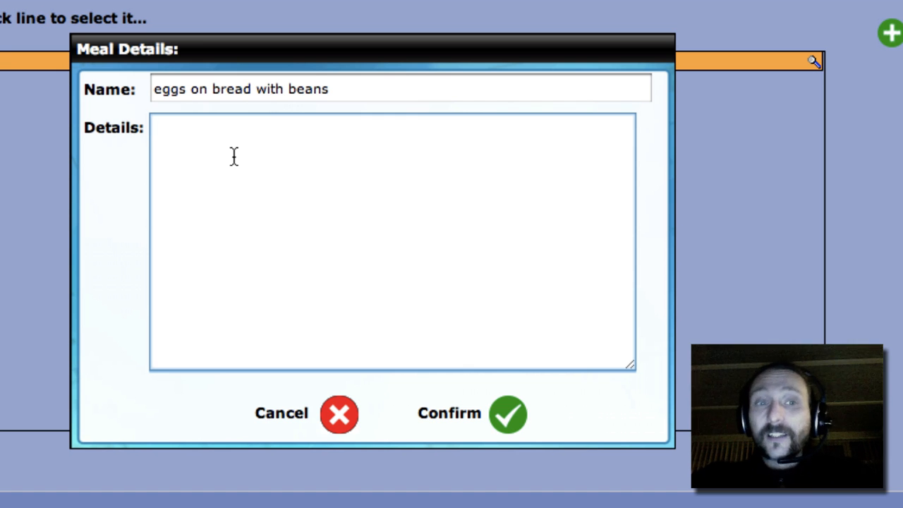
text(2 x eggs)
key(Return)
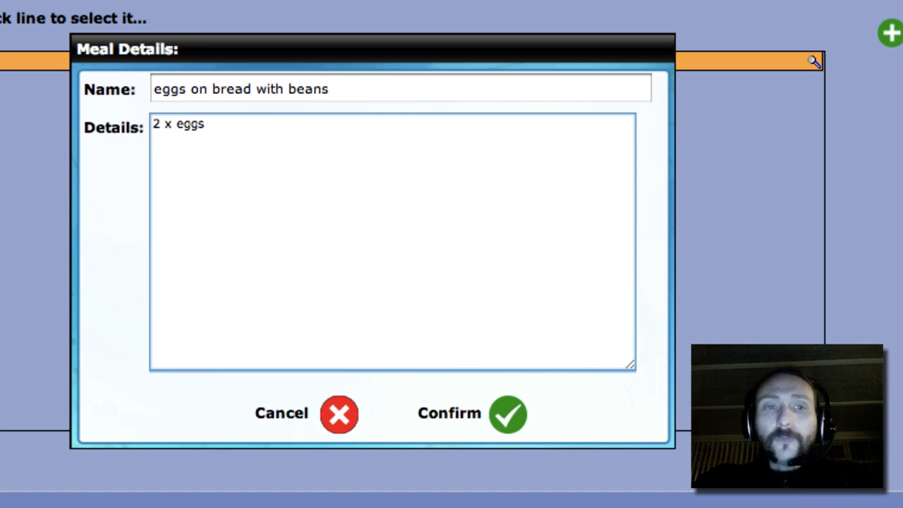
text(2)
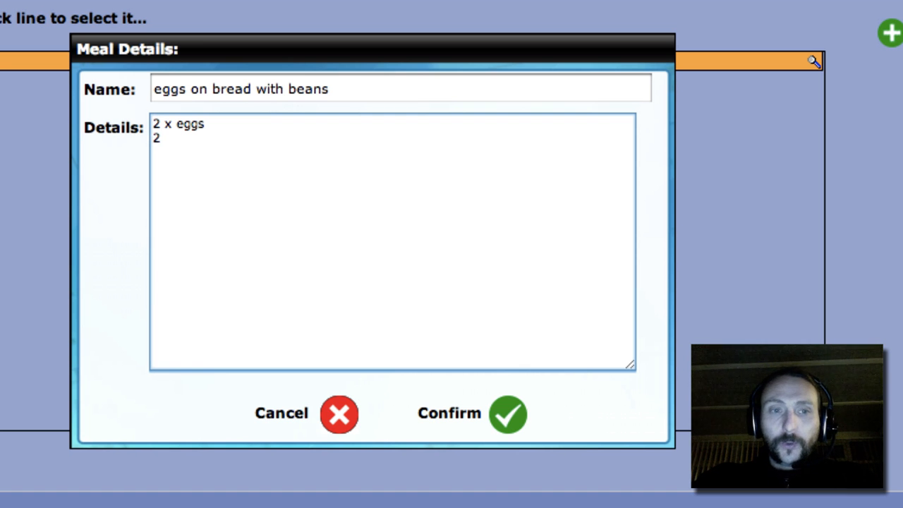
text( x slice)
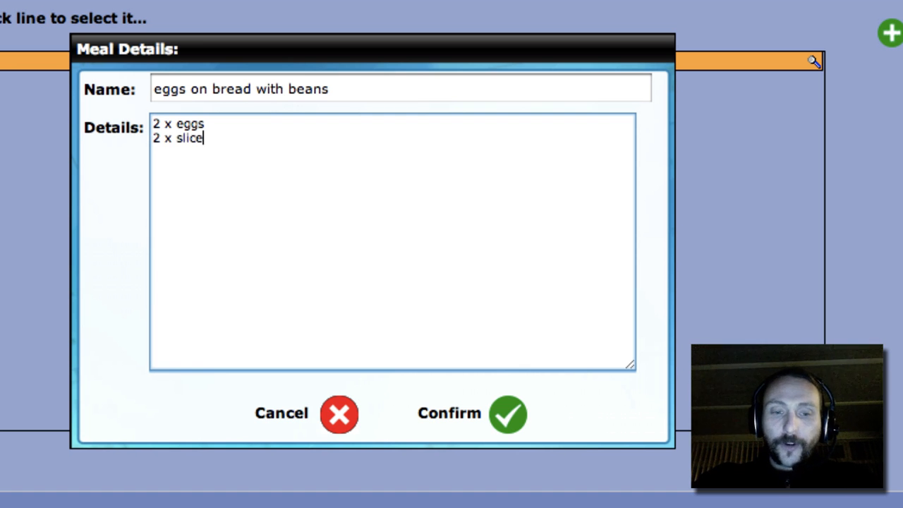
text(s of bread)
key(Return)
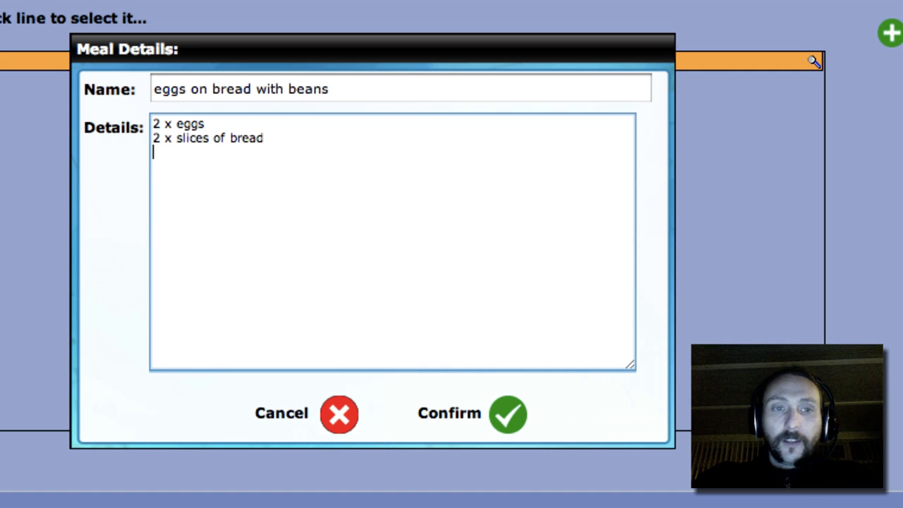
text(1 cu)
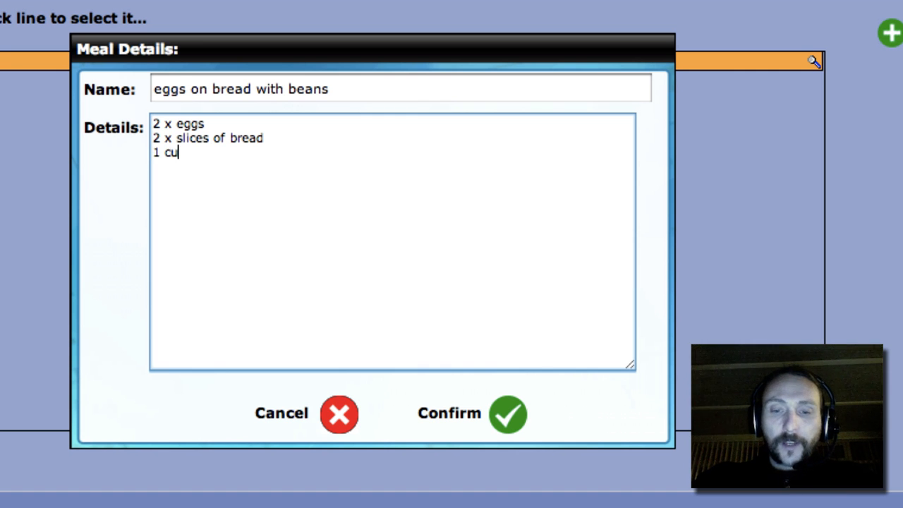
text(p of beans)
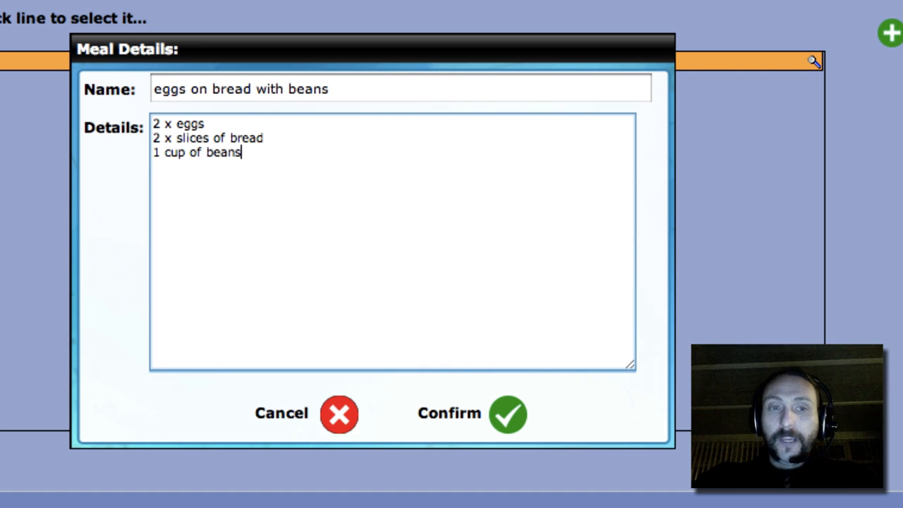
key(Return)
key(Return)
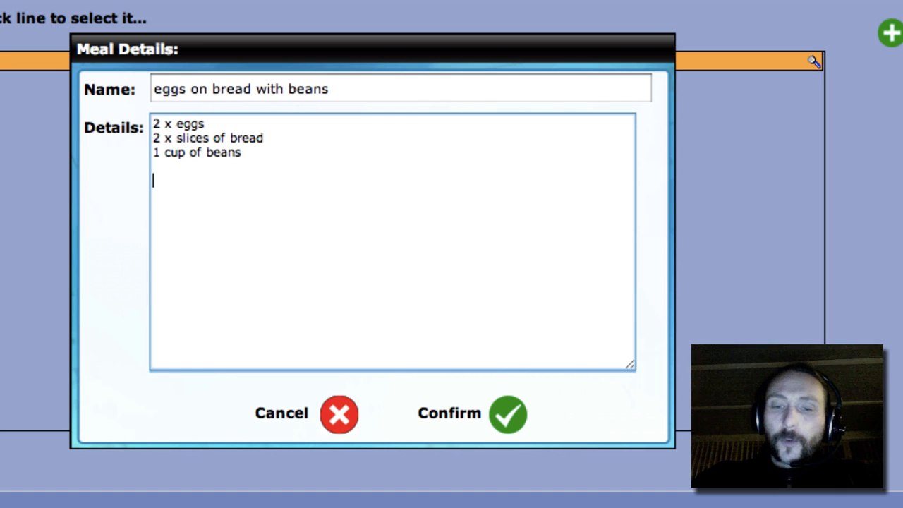
Step: Below a "***" line, add "1. cook eggs", "2. toast the bread" and "3. serve with cold beans" to the details, and save the meal
text(***)
key(Return)
text(1.)
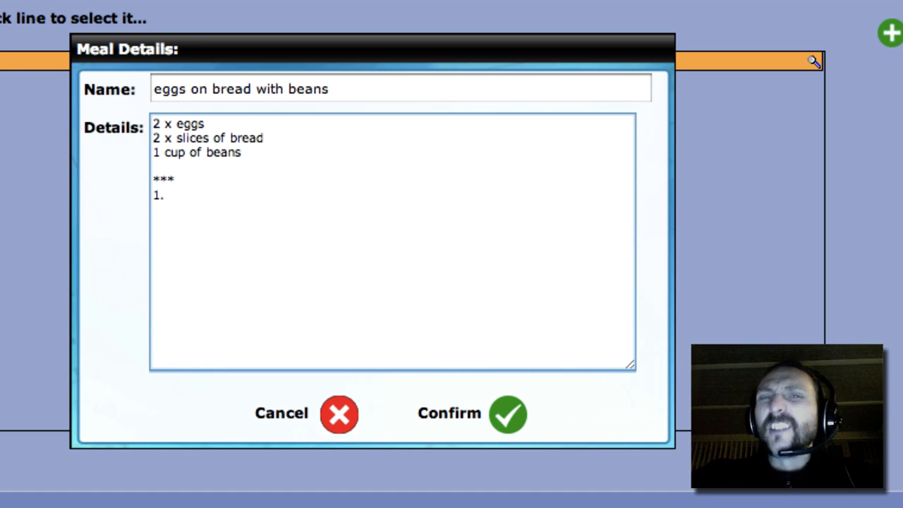
text(cook eggs)
key(Return)
text(2)
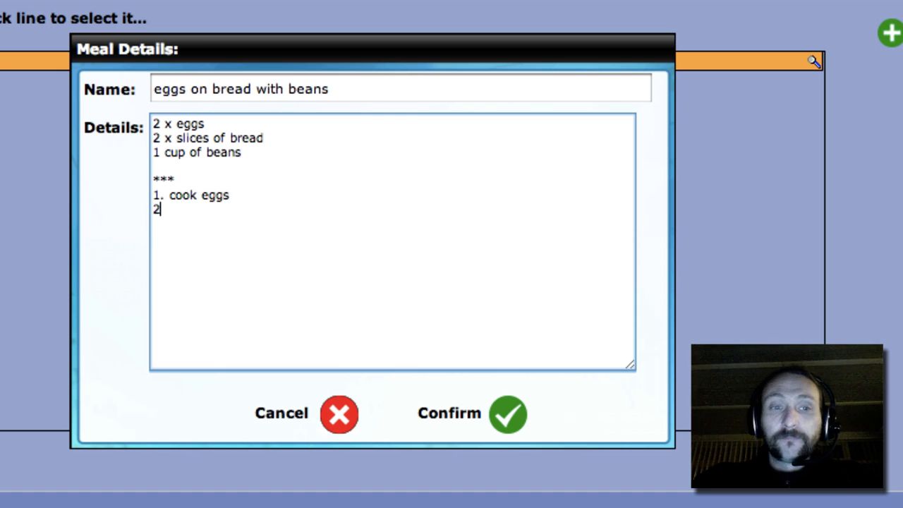
text(. toast the bread)
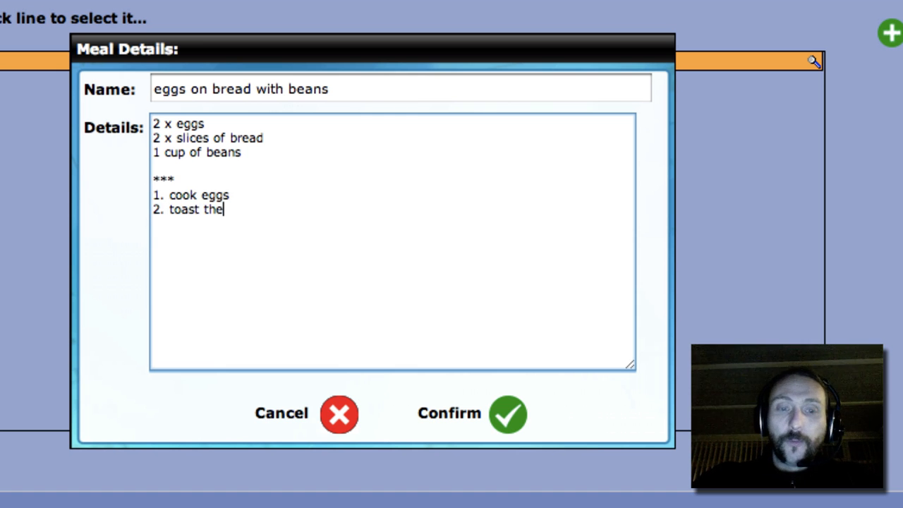
key(Return)
text(3.)
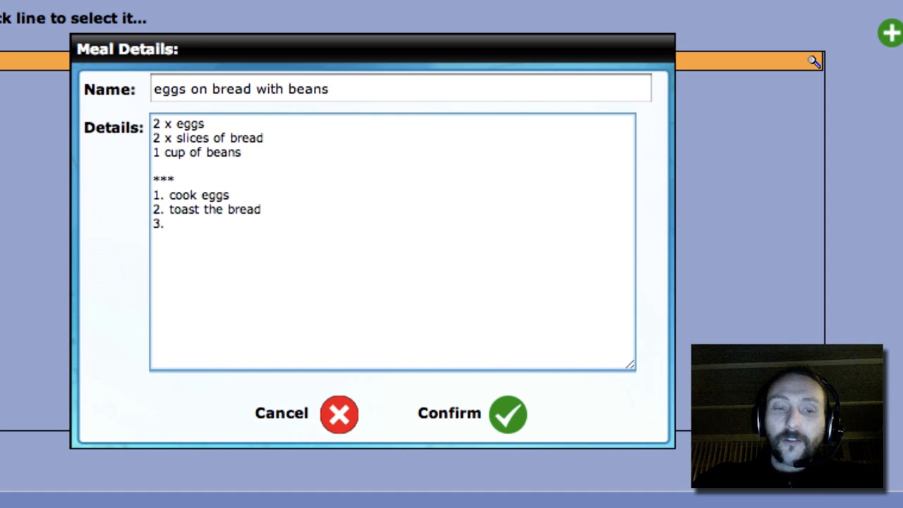
text( serve )
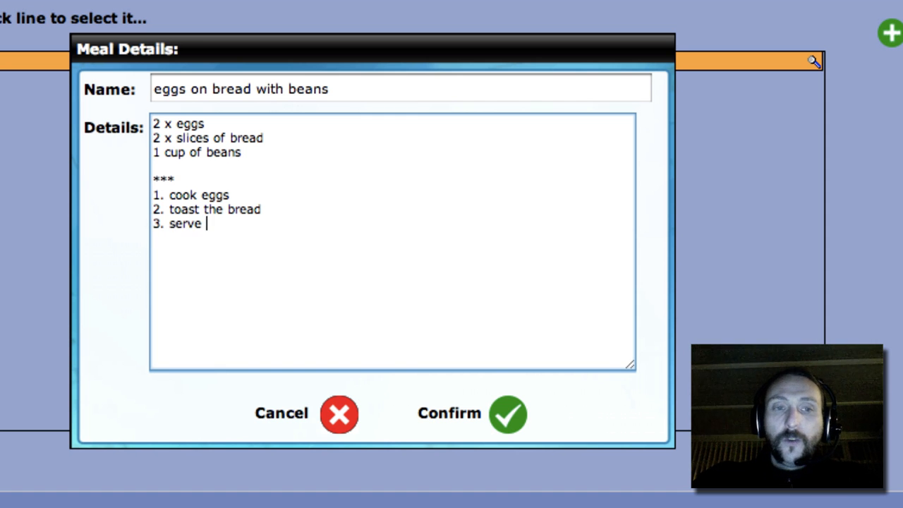
text(with cold beans)
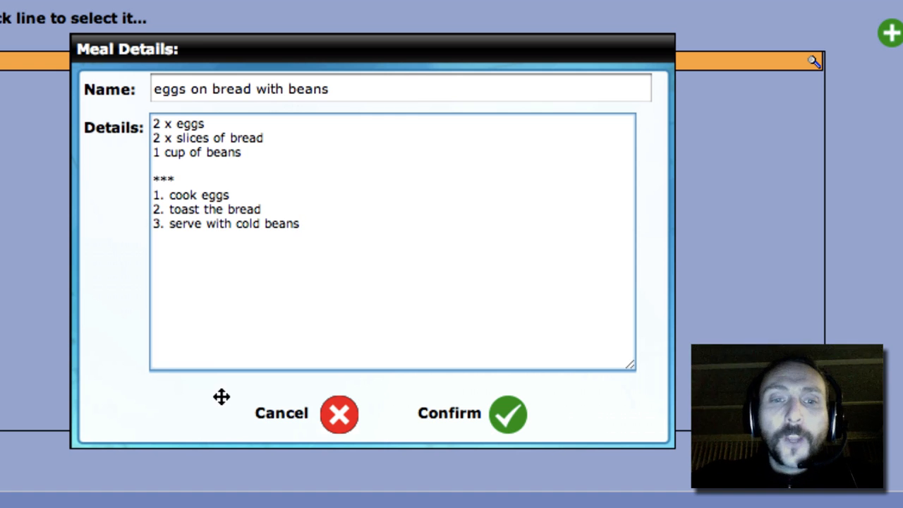
click(508, 418)
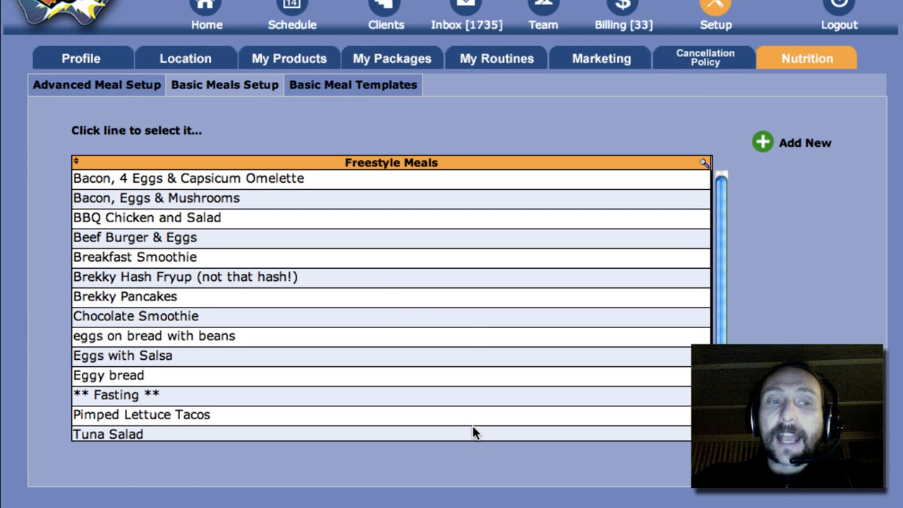
Step: View the recipe details of the "** Fasting **" meal and close them
click(467, 328)
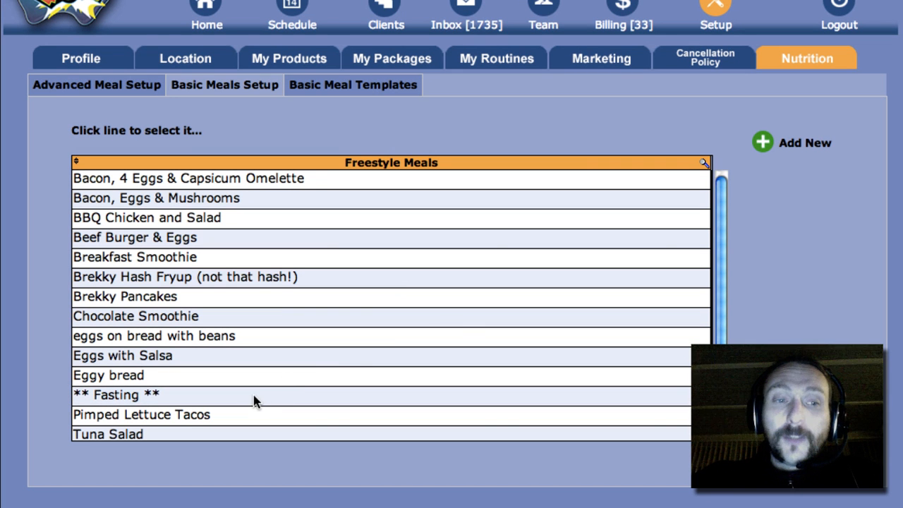
click(256, 400)
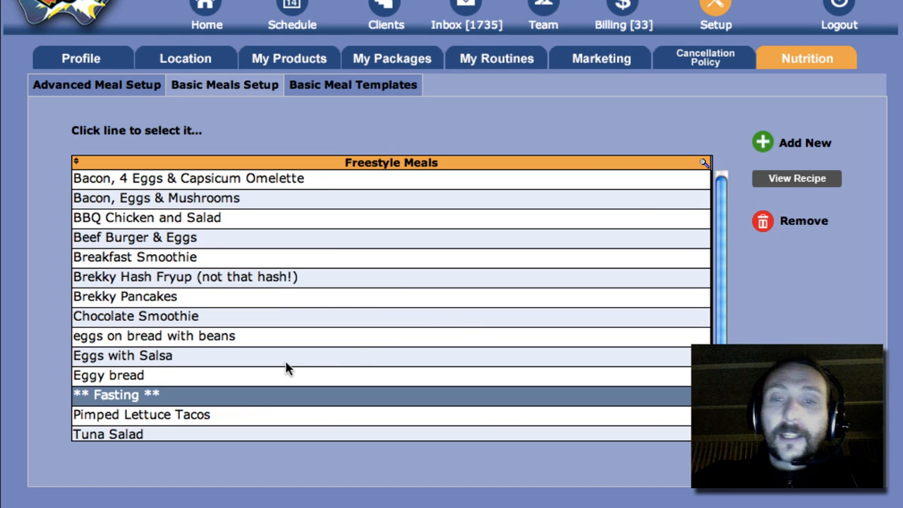
click(808, 179)
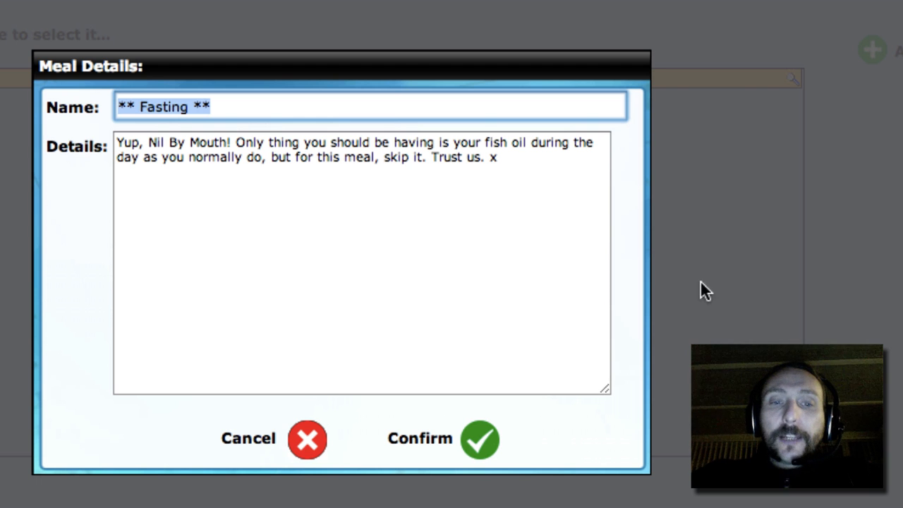
click(476, 444)
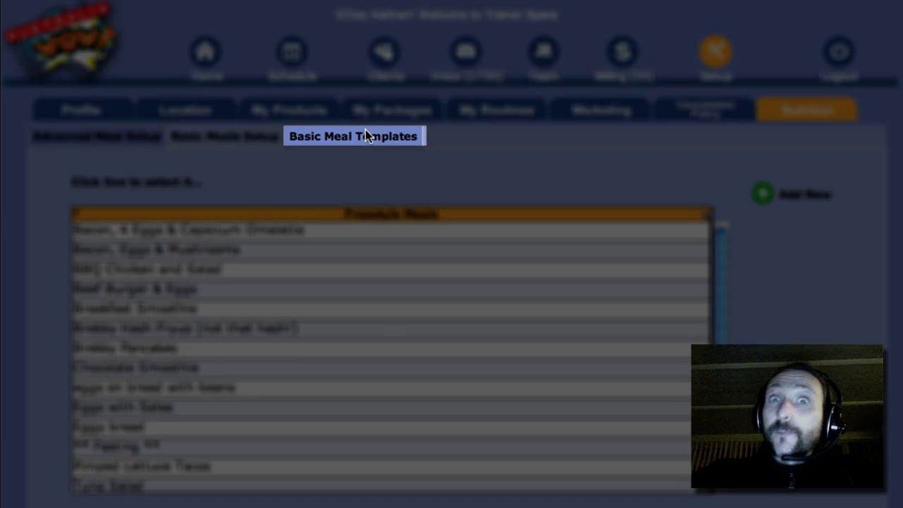
Step: Open the Week 1 template from the basic meal templates and set its meals per day to 6
click(366, 136)
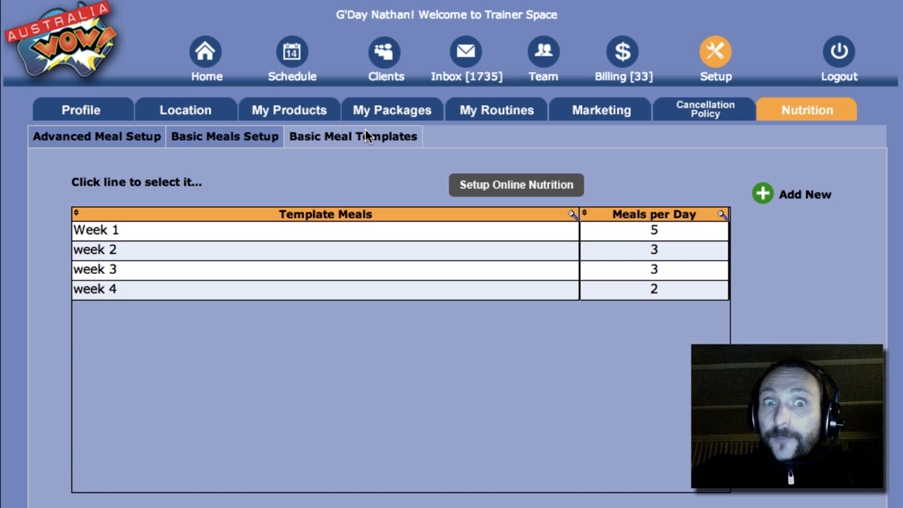
click(495, 241)
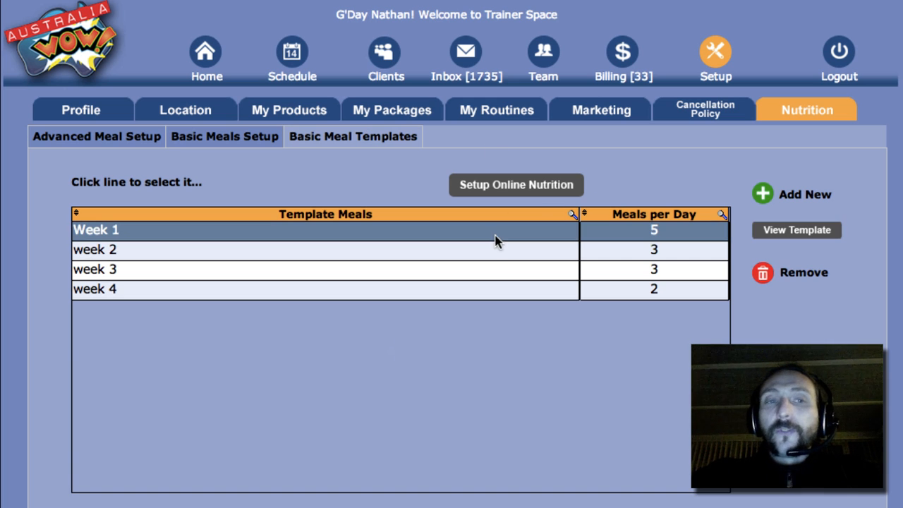
click(798, 231)
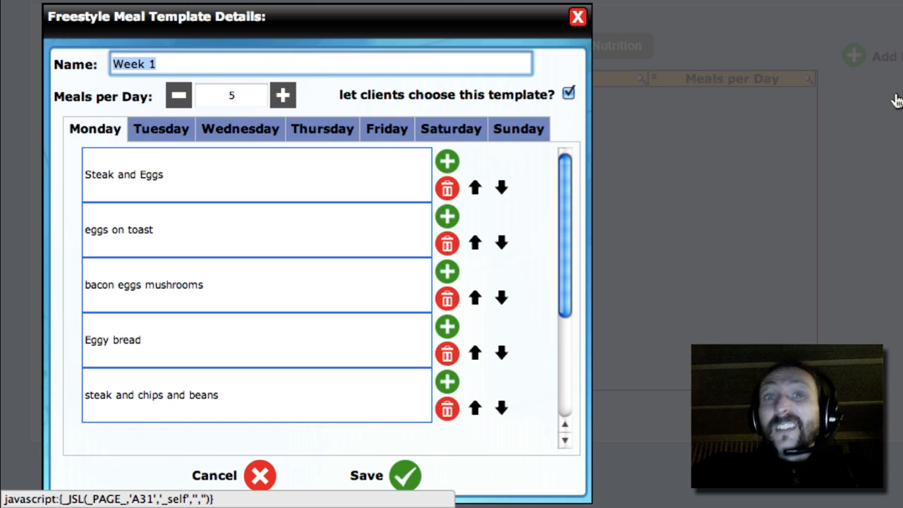
click(284, 97)
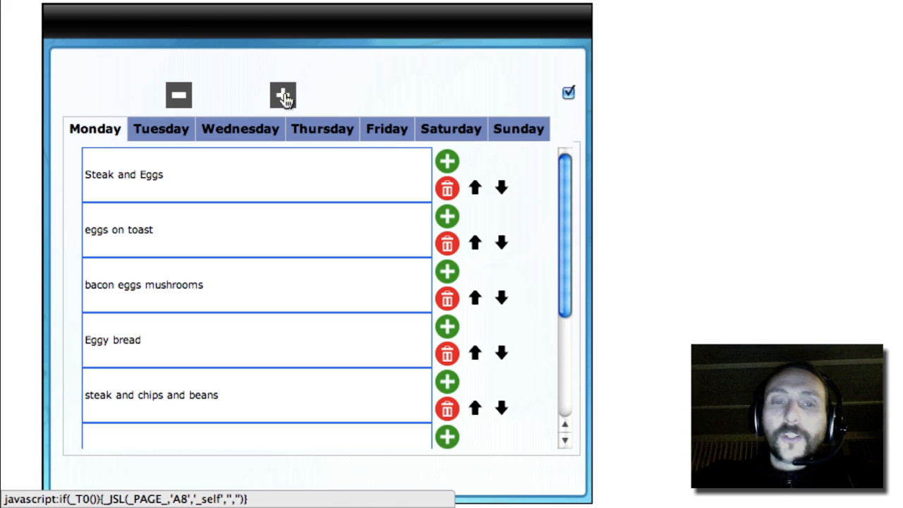
Step: Fill the empty sixth Monday meal slot with "eggs on bread with beans", searching the meals for "eggs"
scroll(376, 216, down, 2)
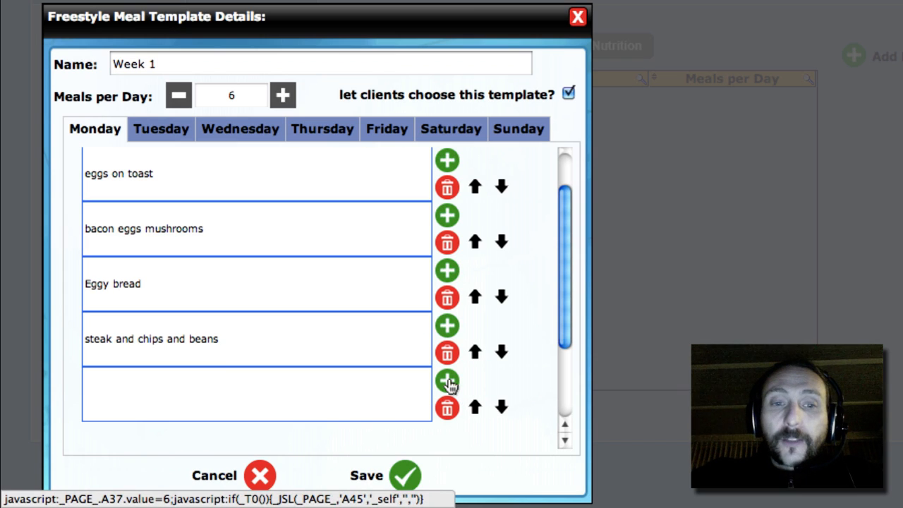
click(449, 382)
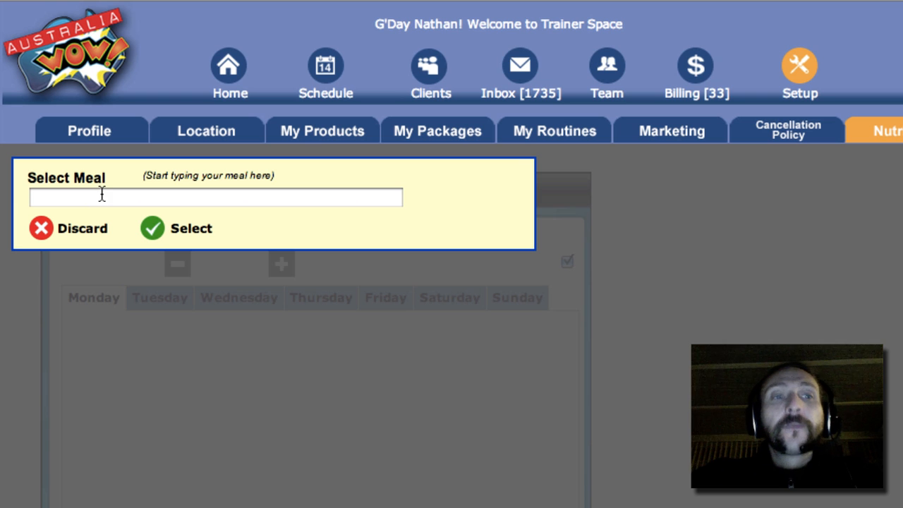
click(85, 192)
text(eggs)
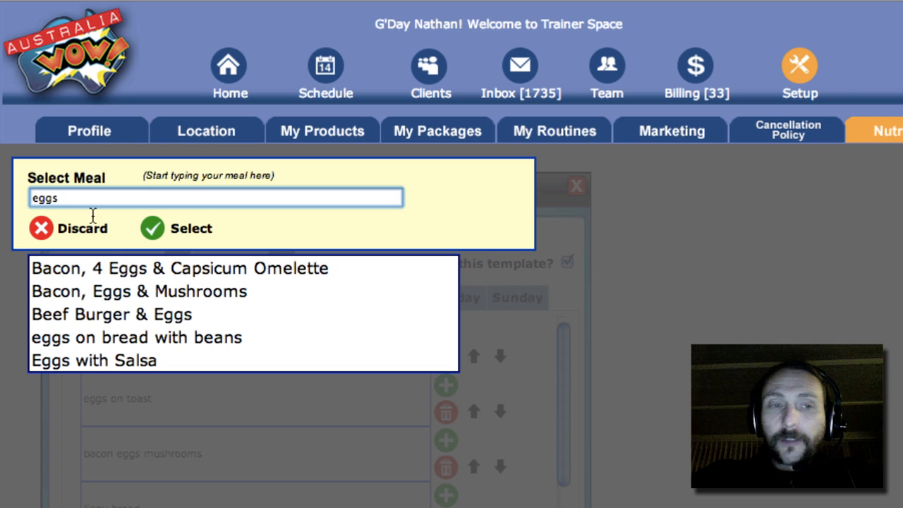
click(157, 337)
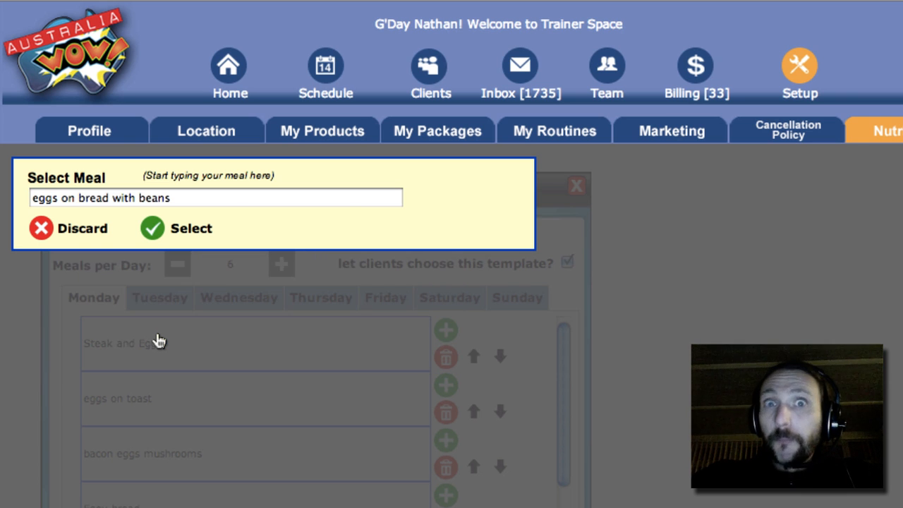
click(152, 230)
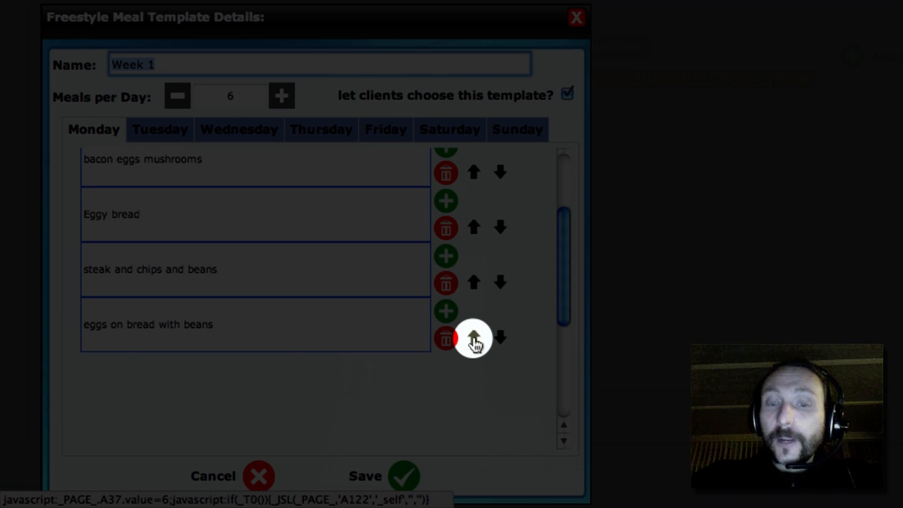
Step: Move "eggs on bread with beans" up one position in the Monday meals, above "steak and chips and beans"
click(474, 341)
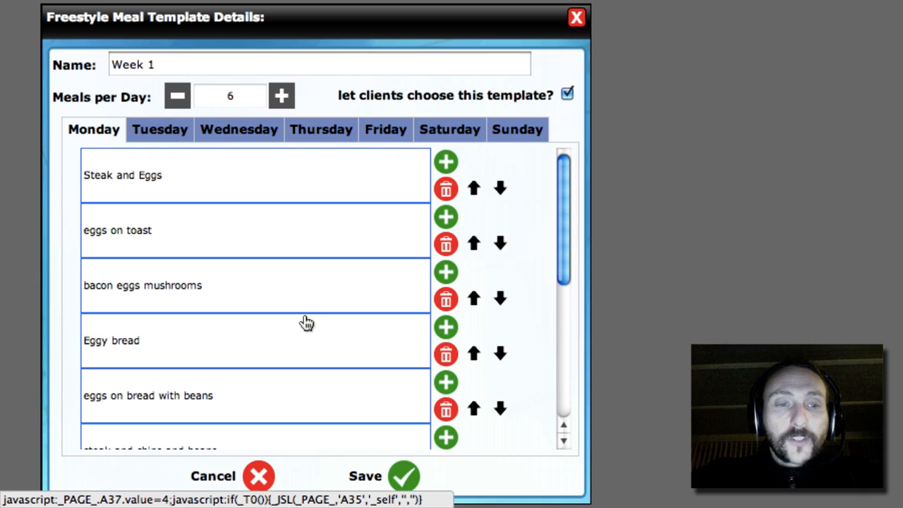
scroll(307, 322, down, 3)
scroll(307, 323, up, 2)
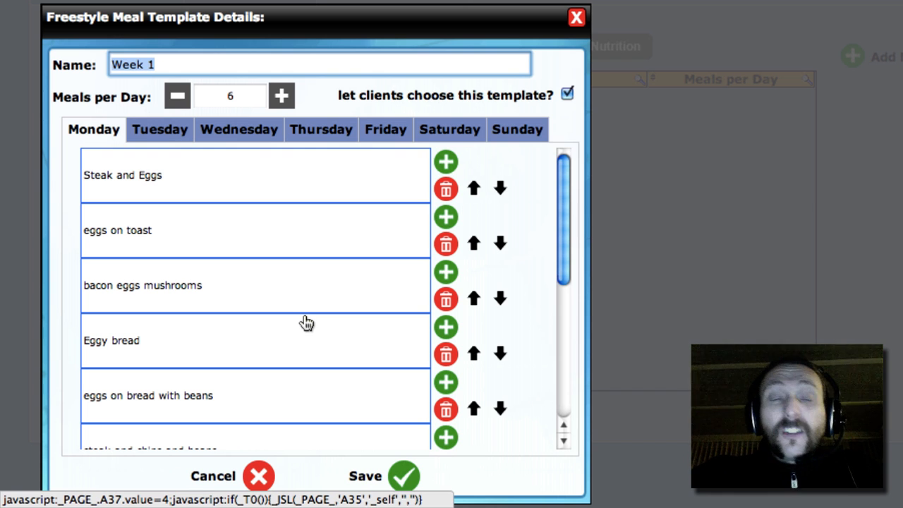
Step: Fill the first Wednesday meal slot with "Bacon, Eggs & Mushrooms", searching the meals for "steak" and "egg"
click(235, 135)
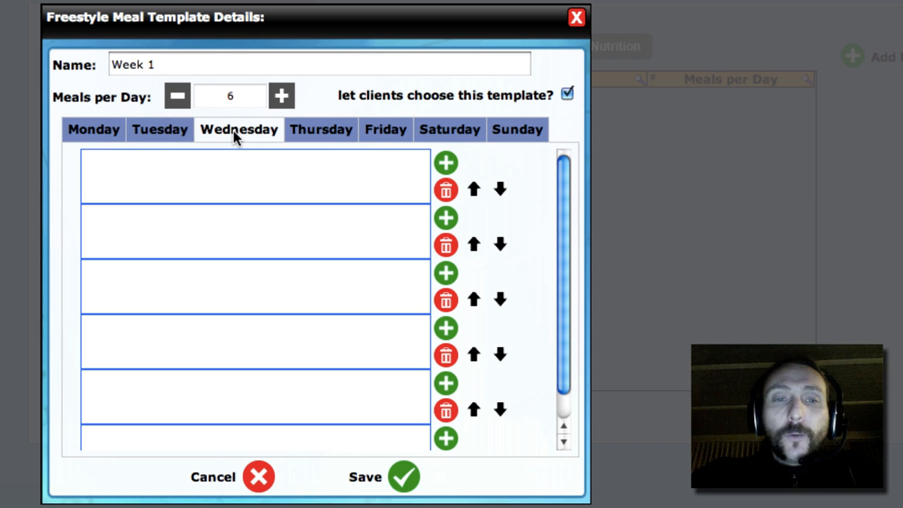
click(445, 164)
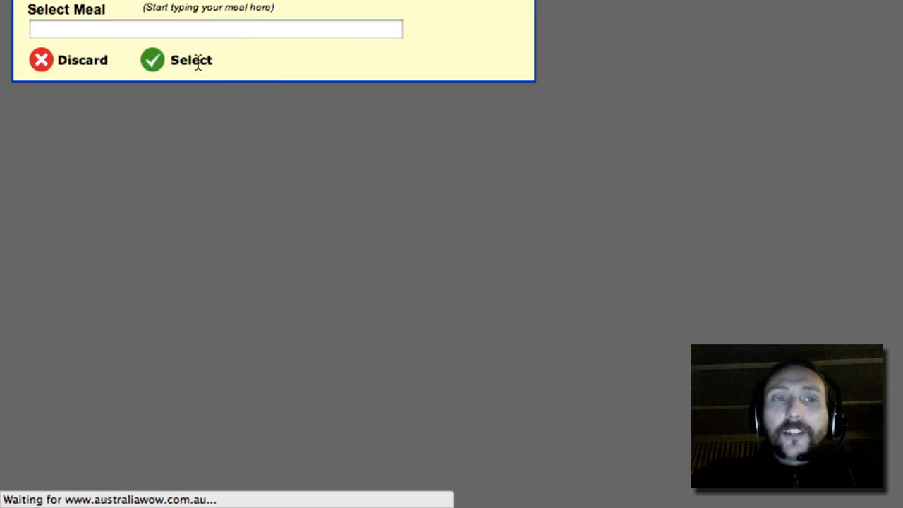
click(153, 33)
text(ste)
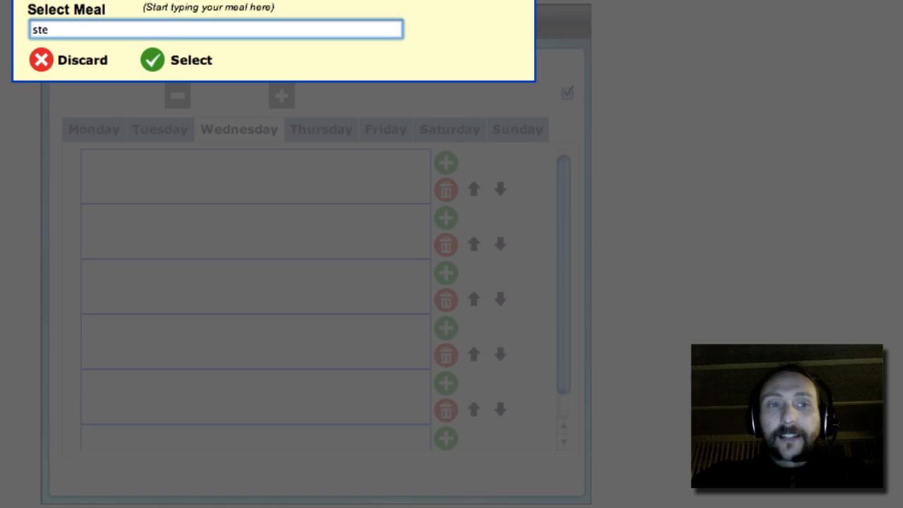
text(ak)
key(ctrl+a)
text(egg)
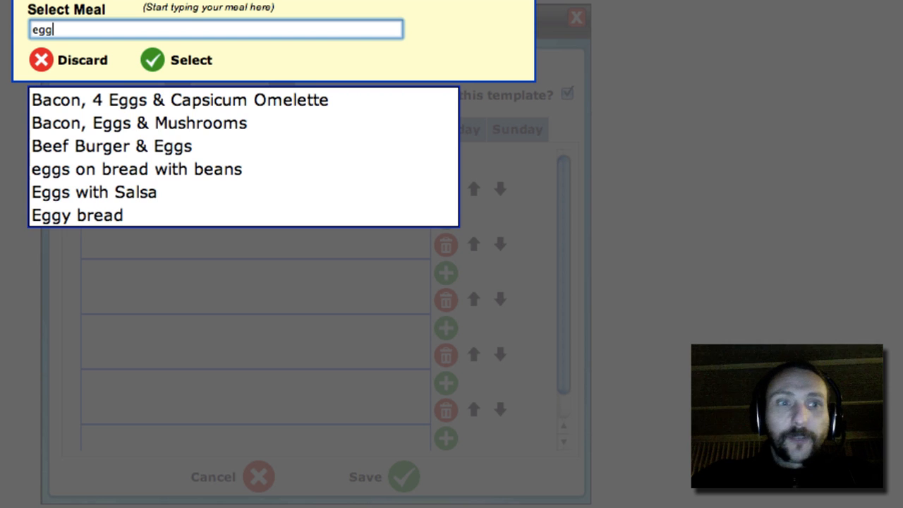
click(91, 130)
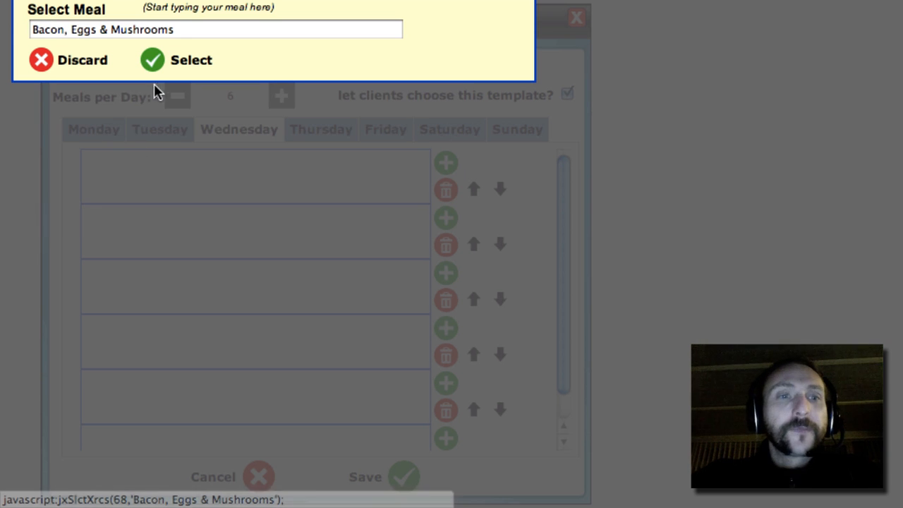
click(153, 62)
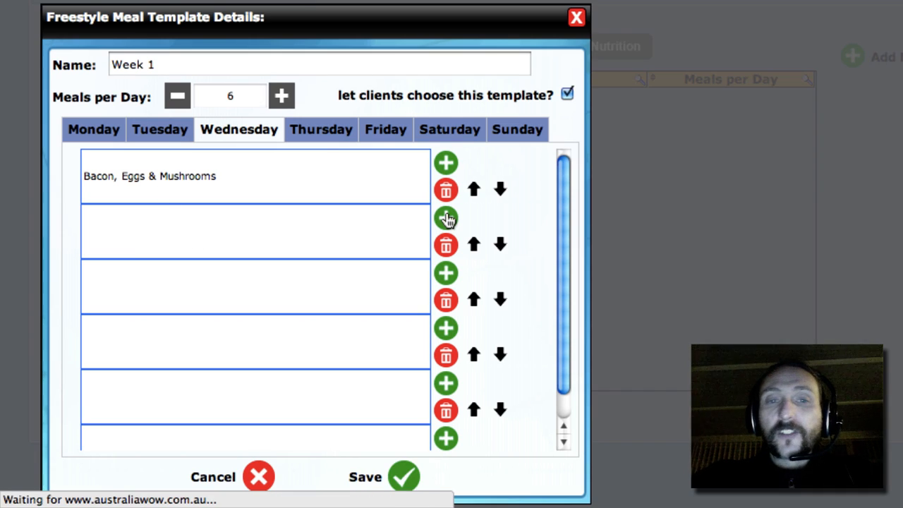
Step: Fill the second Wednesday meal slot with "eggs on bread with beans", searching the meals for "bean"
click(447, 219)
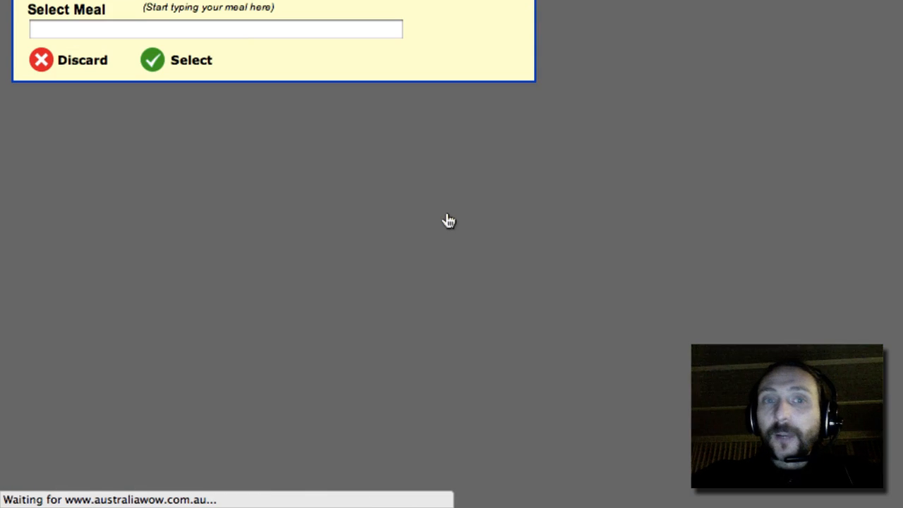
click(134, 30)
text(bean)
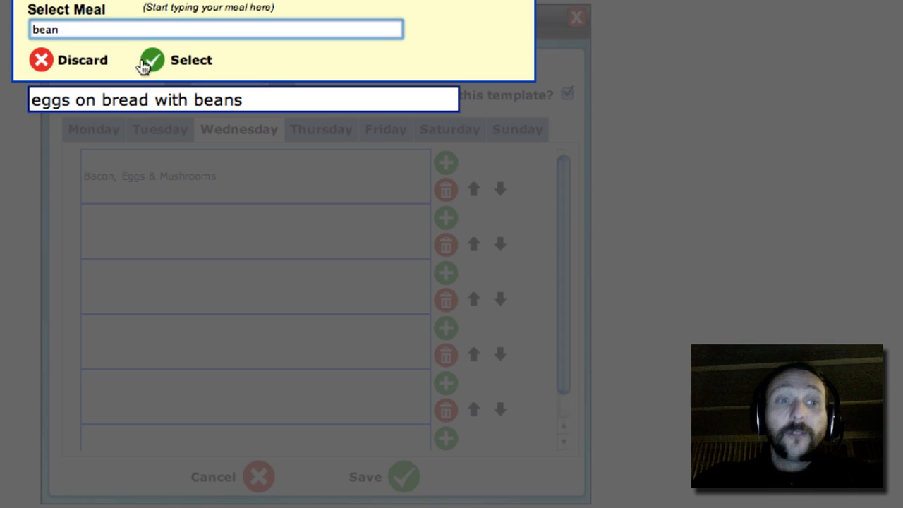
click(135, 106)
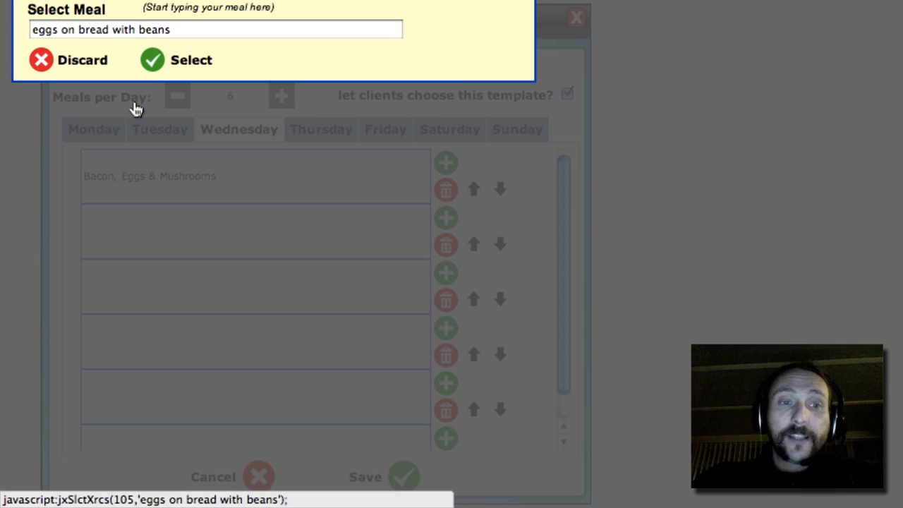
click(151, 61)
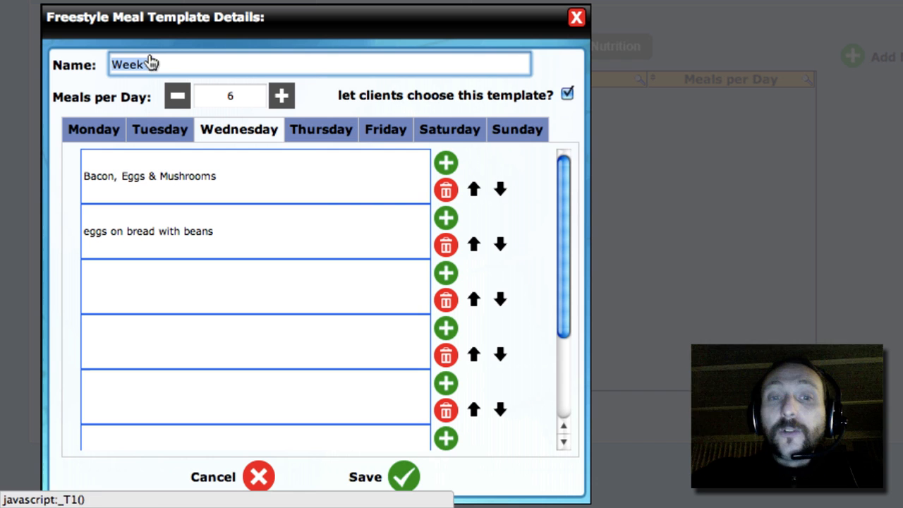
Step: Fill the third Wednesday meal slot with "** Fasting **", searching the meals for "fas"
click(447, 276)
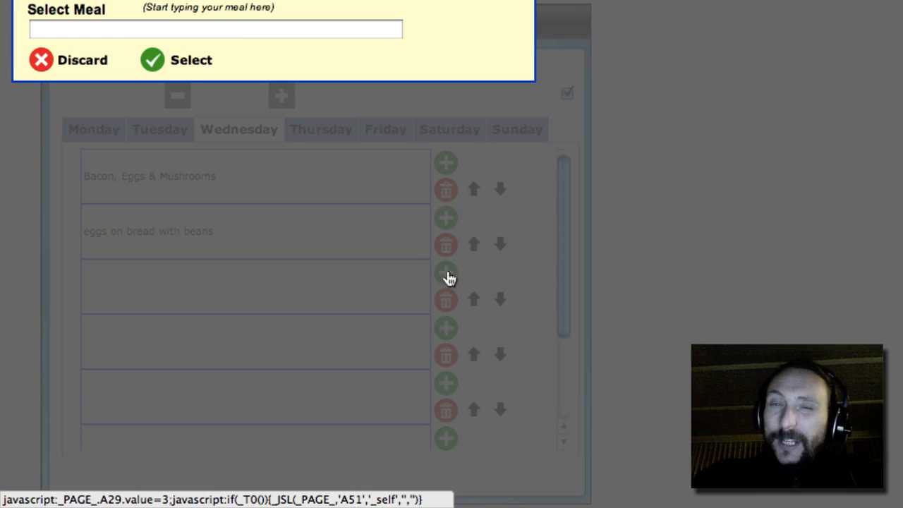
click(140, 31)
text(fas)
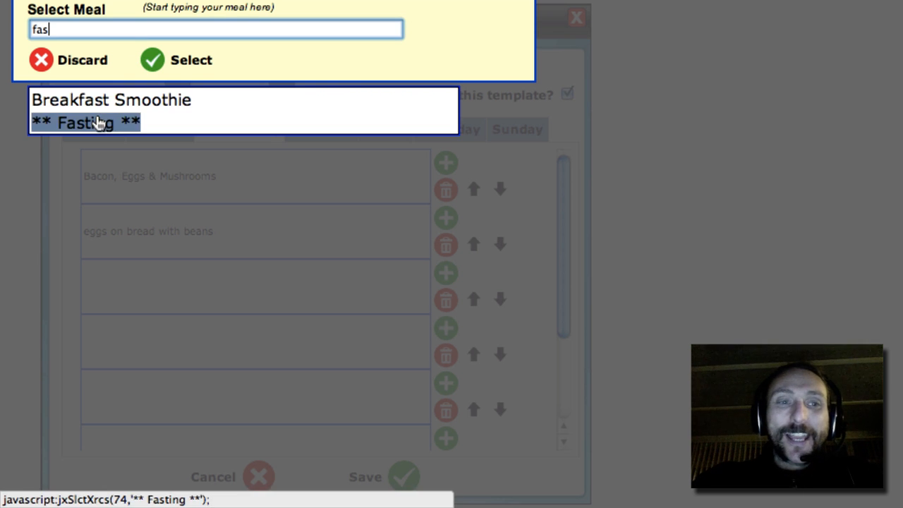
click(98, 123)
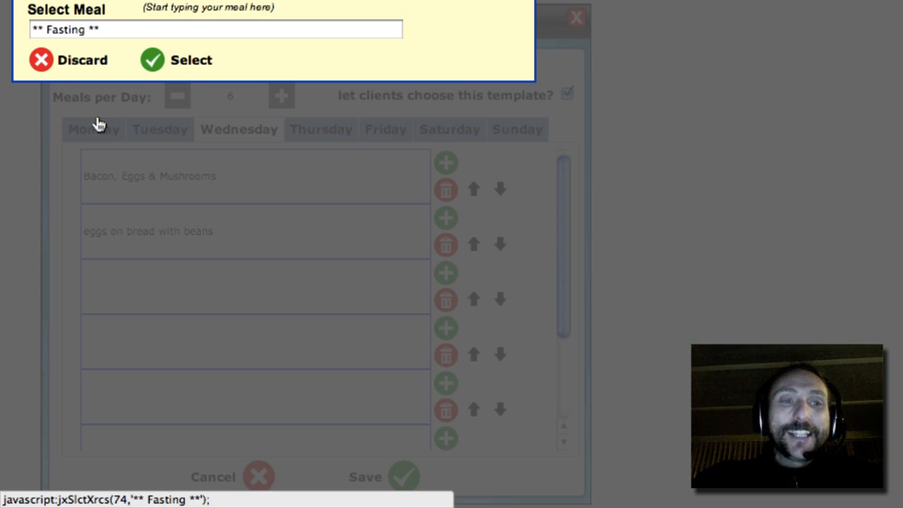
click(153, 58)
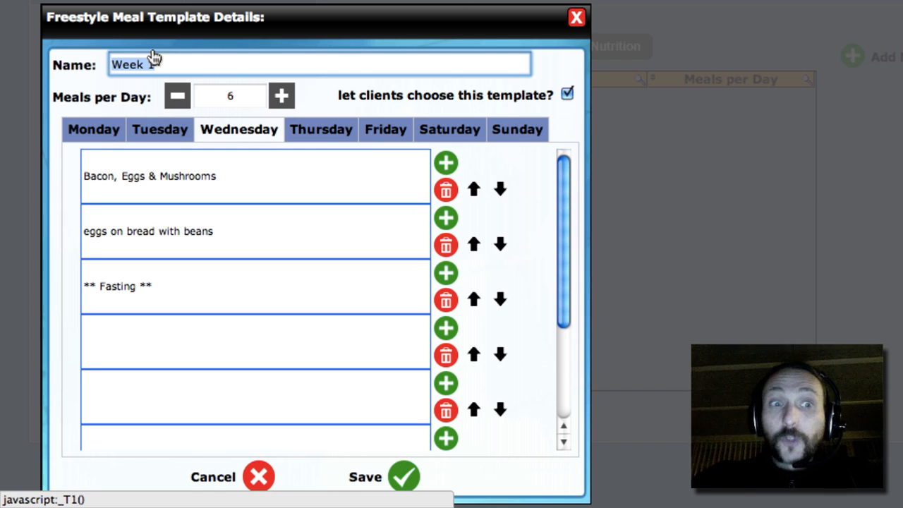
Step: Fill the fourth Wednesday meal slot with "** Fasting **", searching the meals for "fast"
click(446, 330)
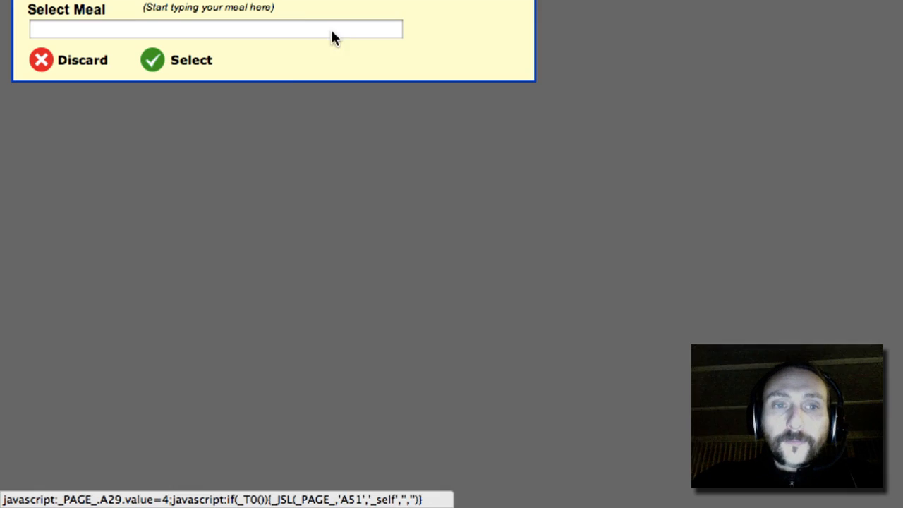
click(252, 26)
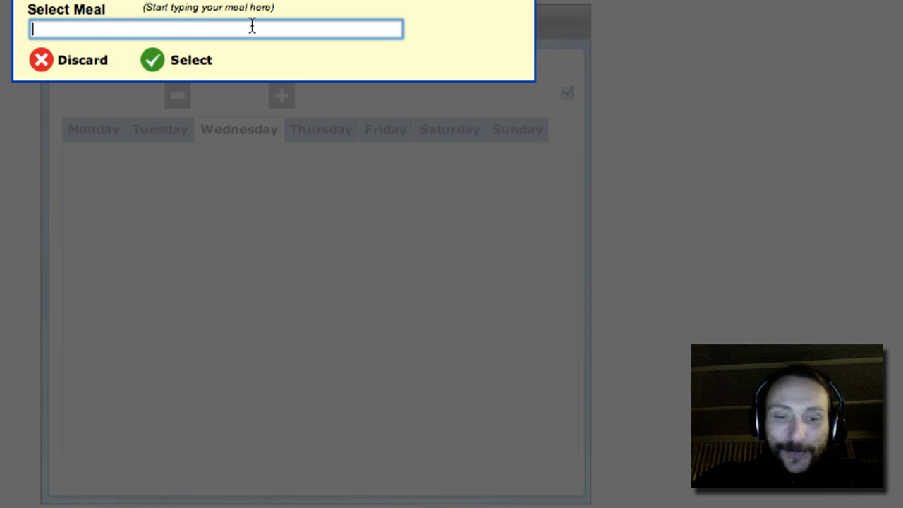
text(fast)
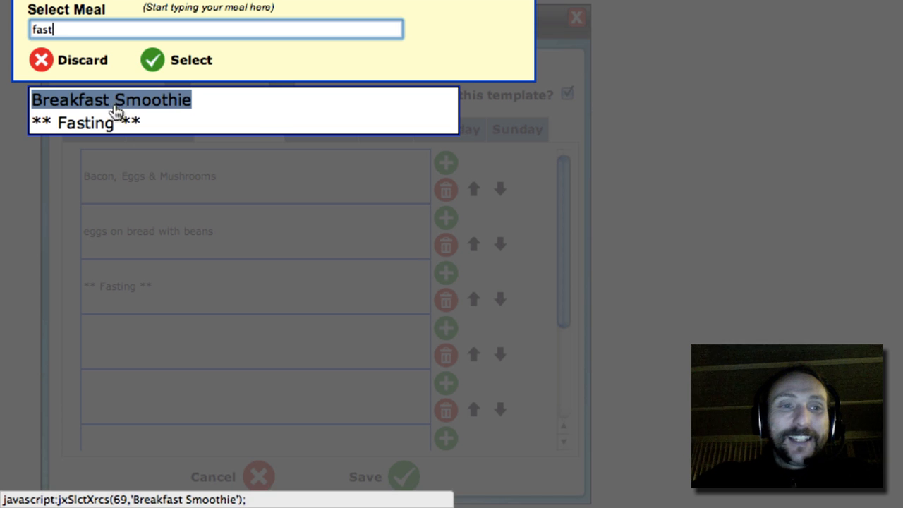
click(92, 124)
click(148, 62)
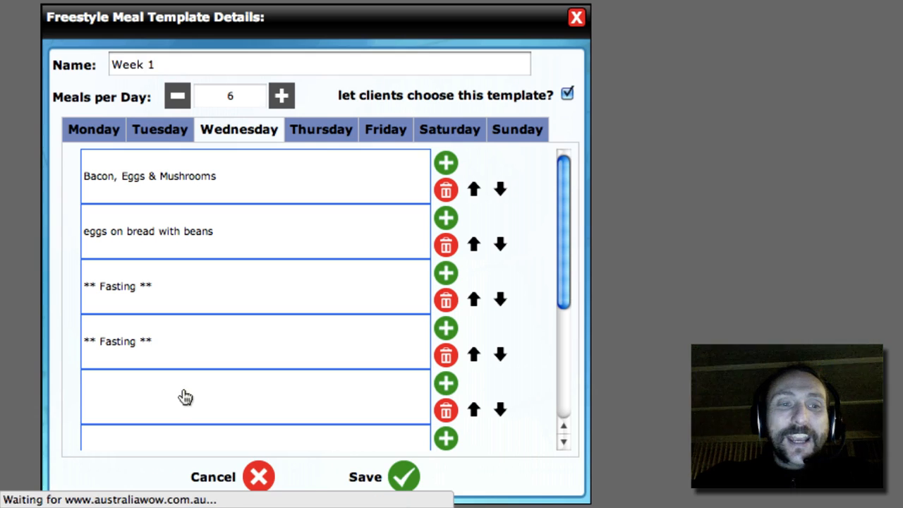
Step: Fill the fifth Wednesday meal slot with "Breakfast Smoothie", searching the meals for "bre"
click(447, 384)
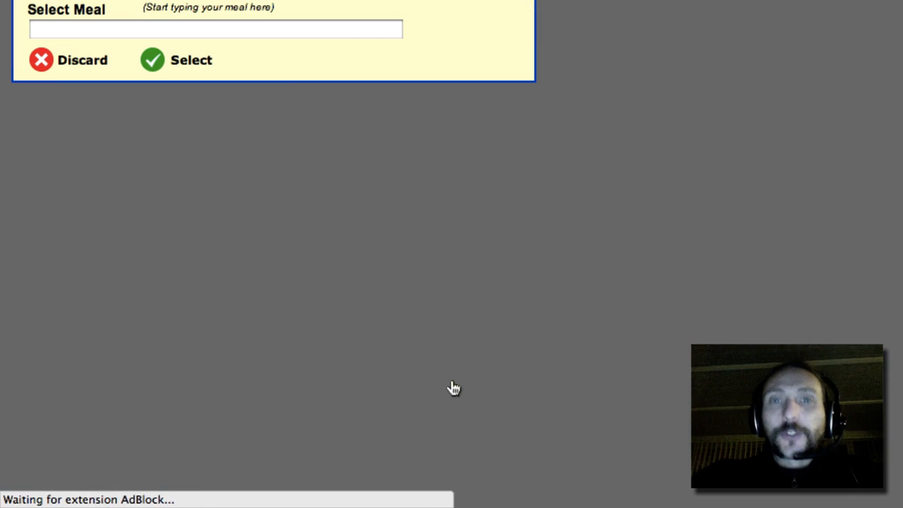
click(70, 32)
text(bre)
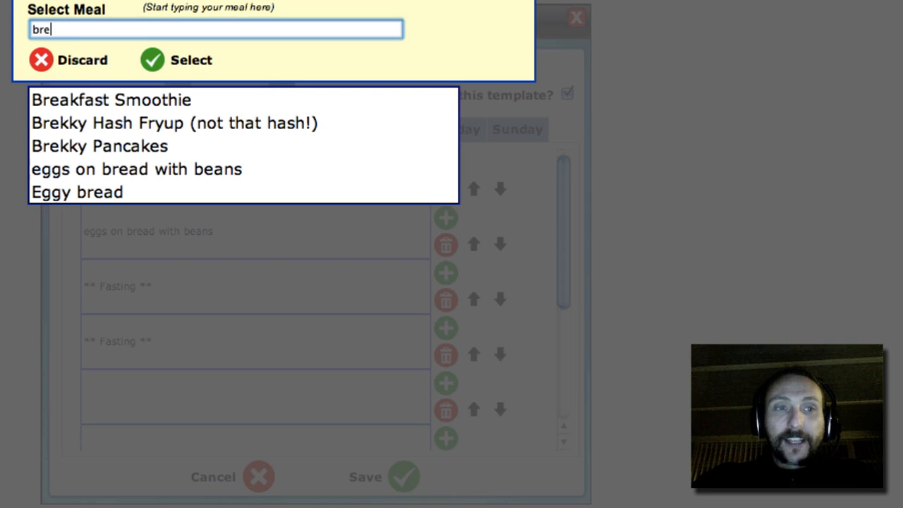
click(111, 102)
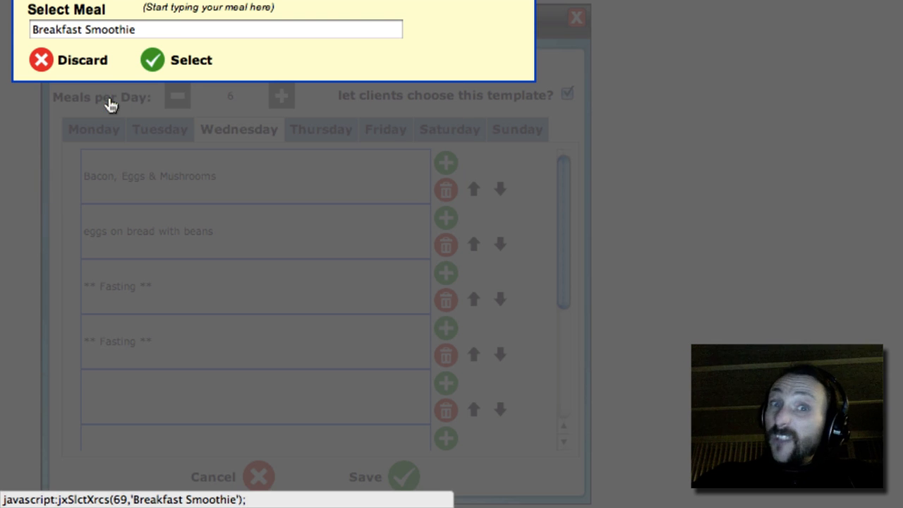
click(154, 61)
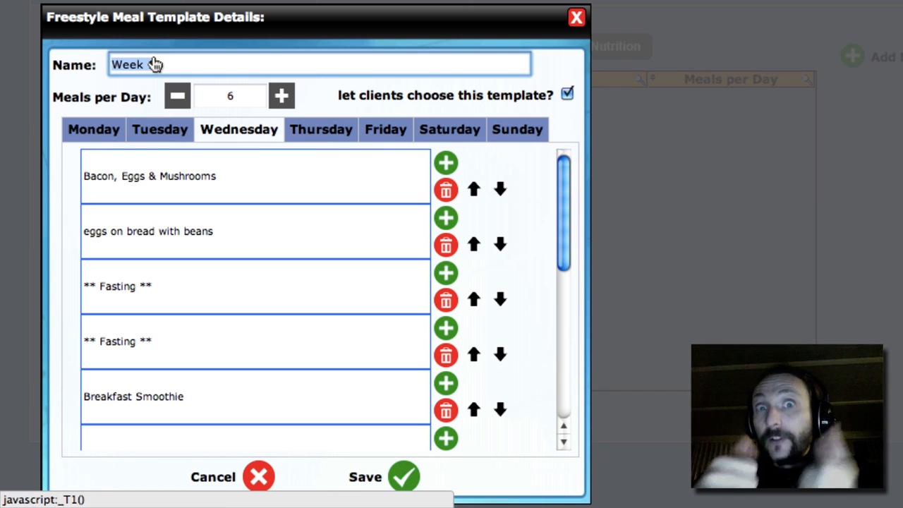
Step: Save the Week 1 template, and open and save the weekly availability of the meal templates to online clients
text(1)
click(407, 476)
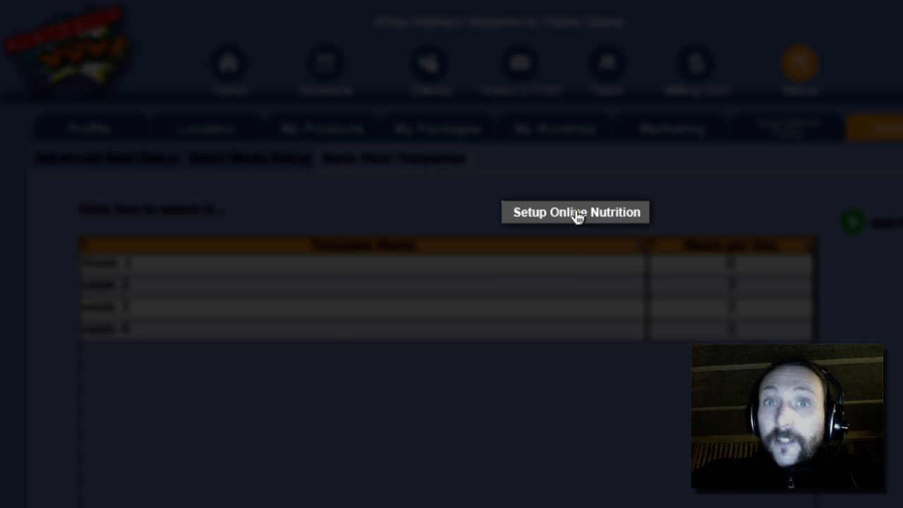
click(577, 214)
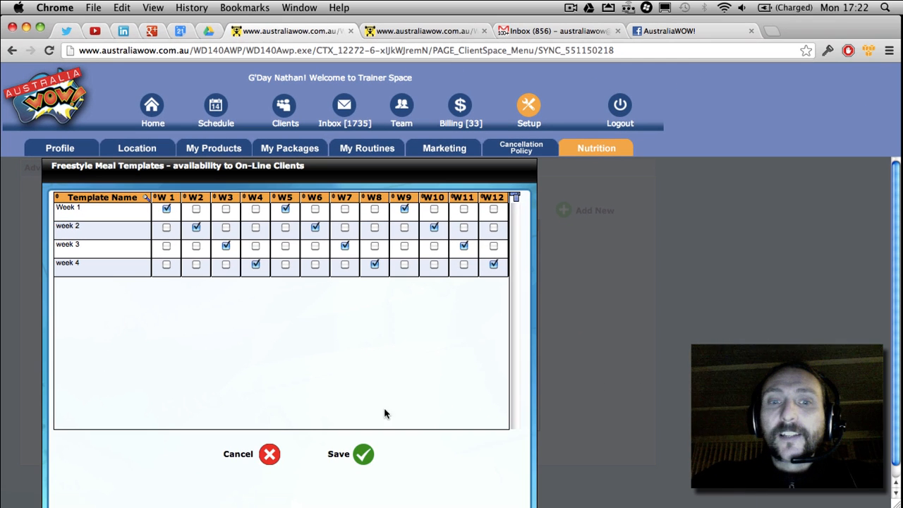
click(360, 455)
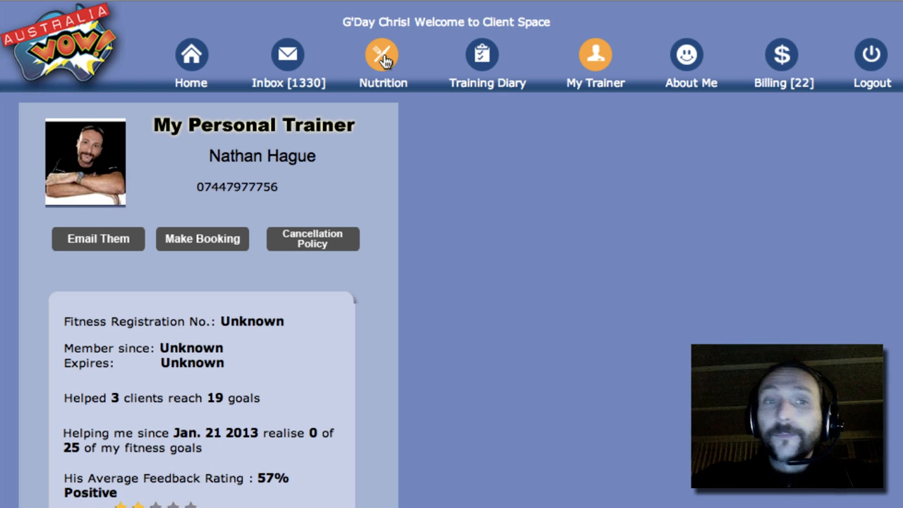
Step: Open the meal plan setup in the client's nutrition section and reset the week's meal plan, acknowledging the message
click(381, 56)
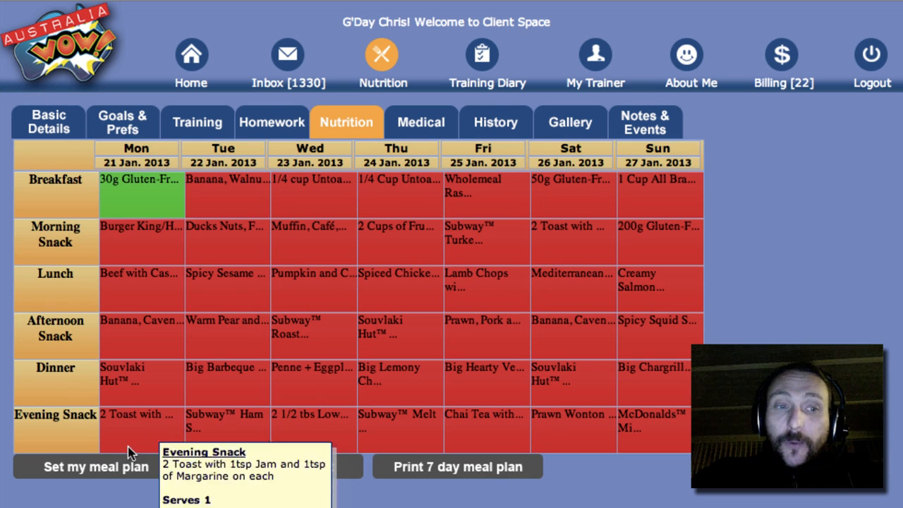
click(93, 469)
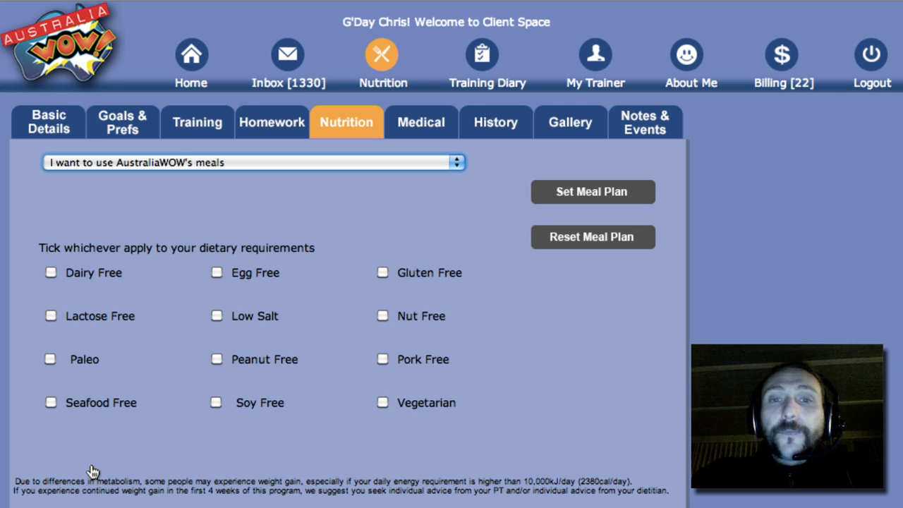
click(593, 240)
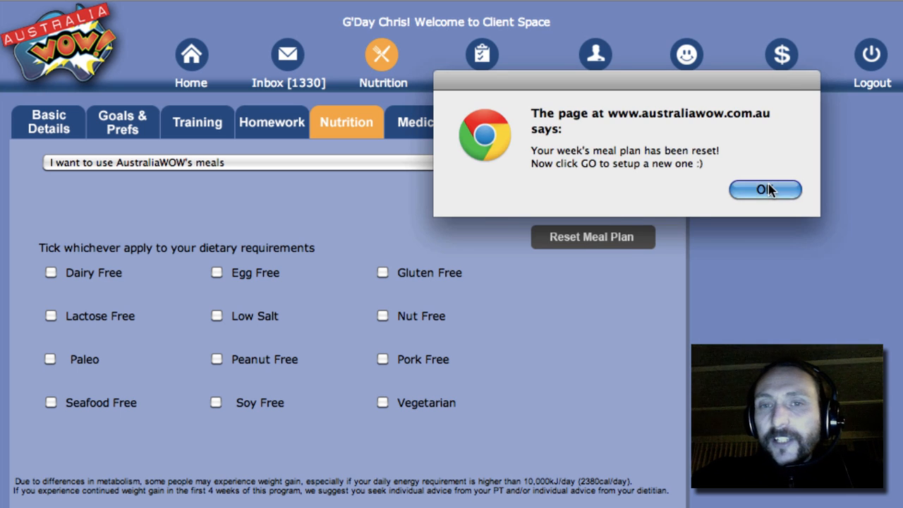
click(769, 189)
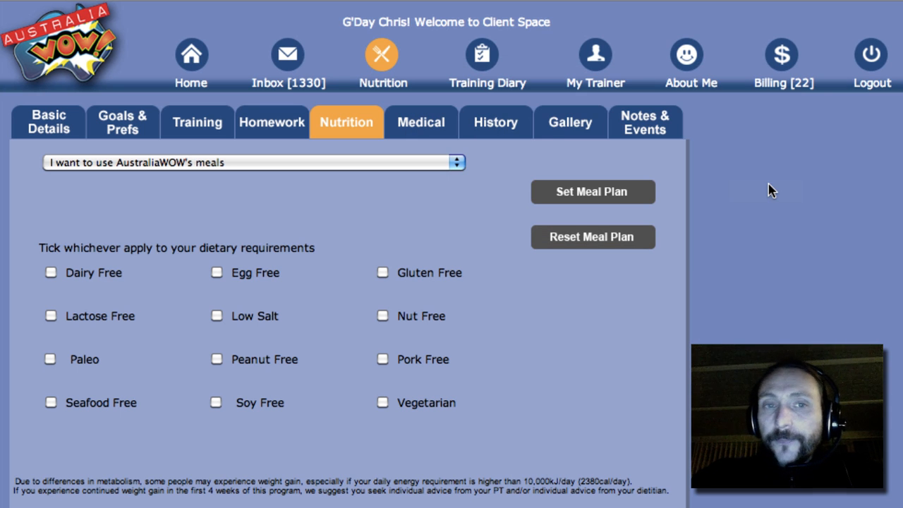
Step: Set the client's meal plan for the week commencing 21 Jan 2013 from the trainer's templates, using the Week 1 menu
click(455, 164)
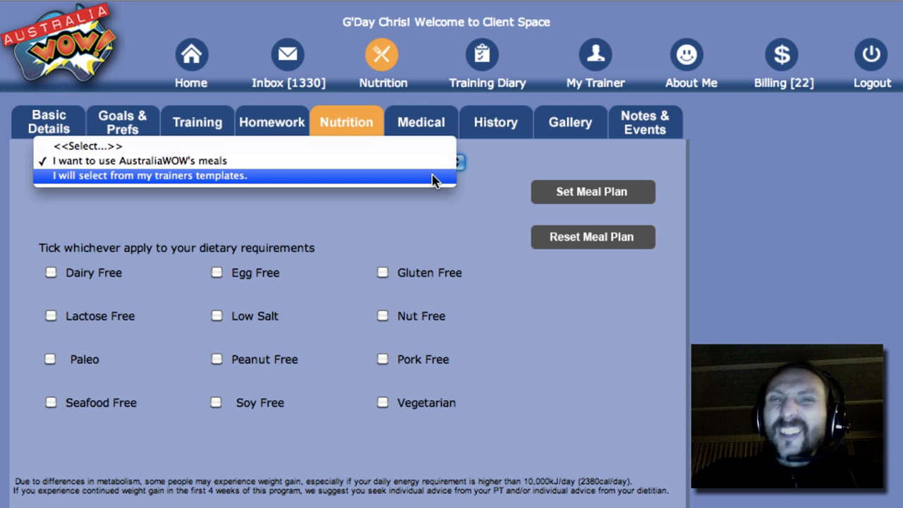
click(433, 175)
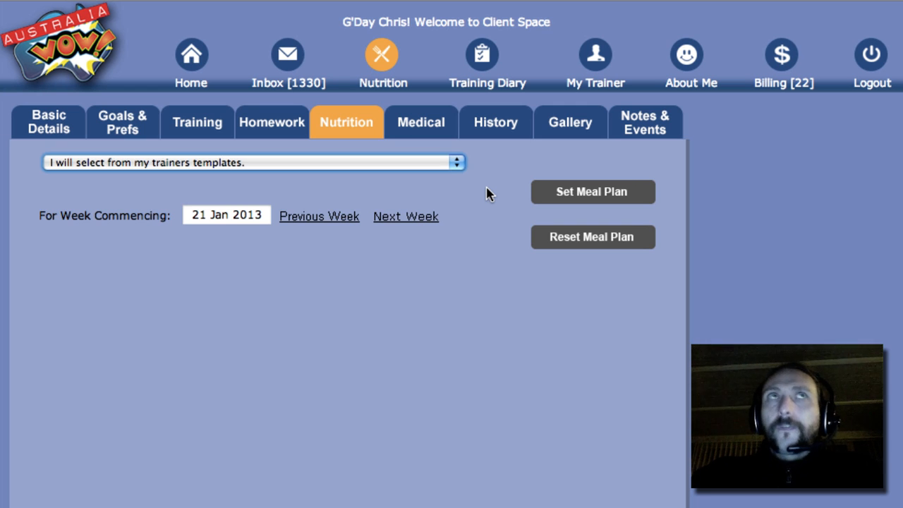
click(587, 191)
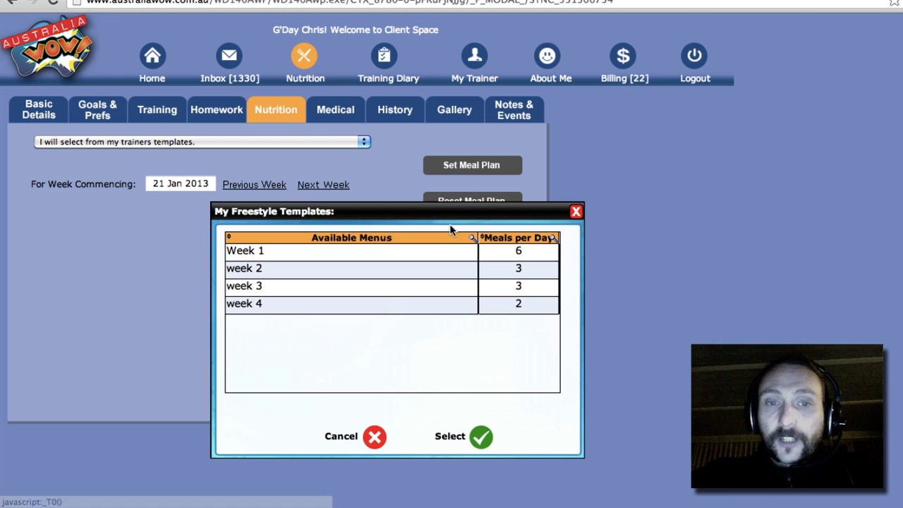
click(415, 257)
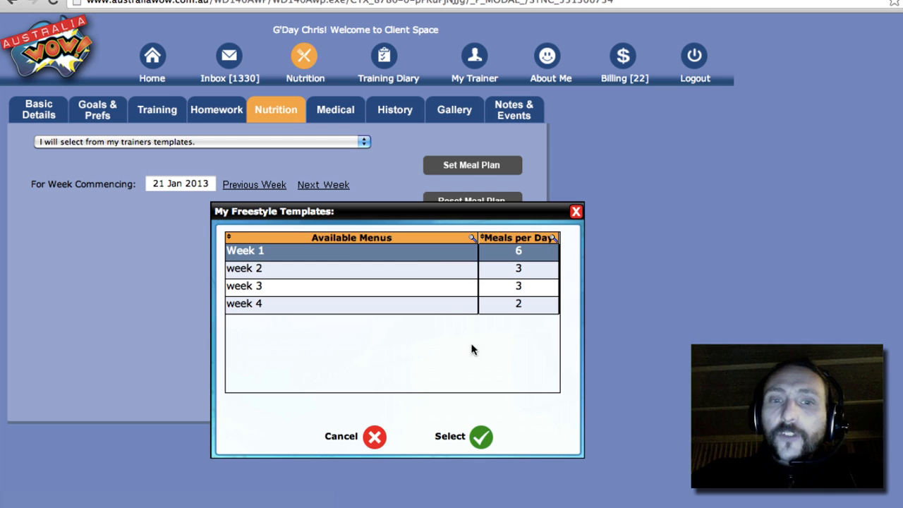
click(481, 437)
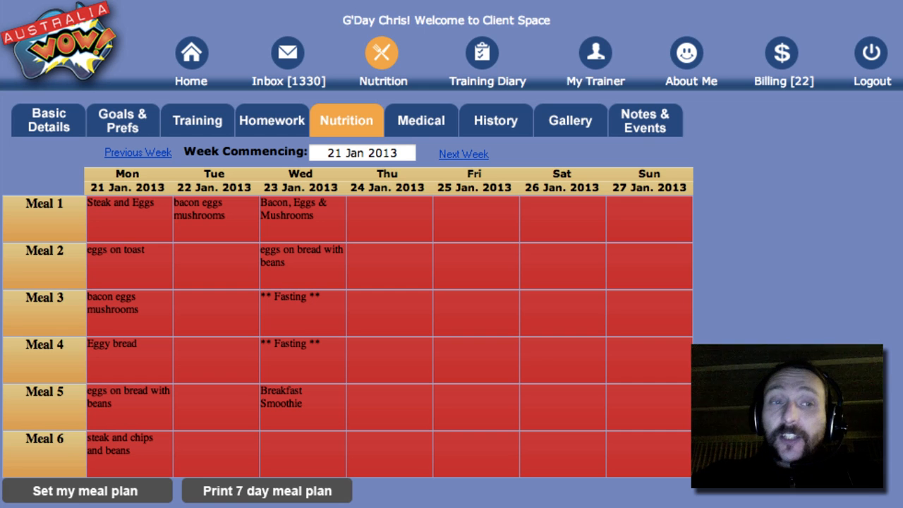
Step: View the details of Monday's Meal 1, "Steak and Eggs", and close them without changes
click(114, 203)
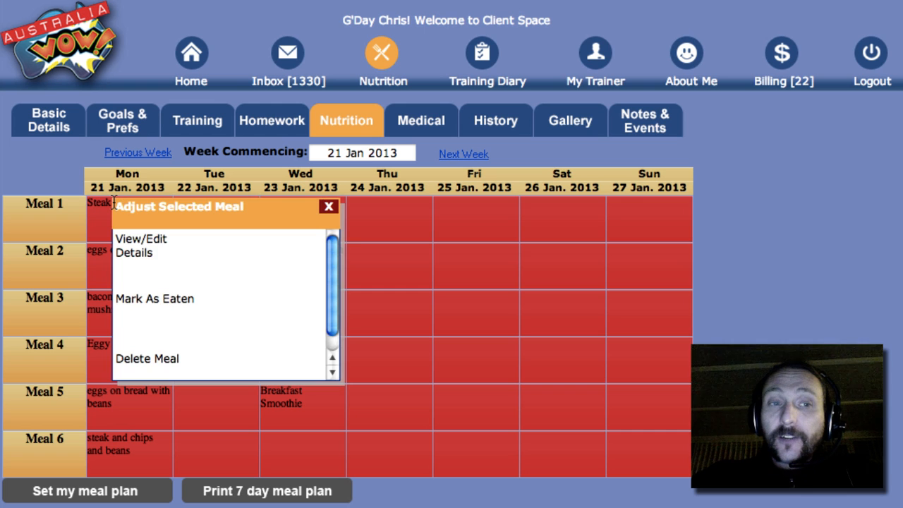
click(141, 245)
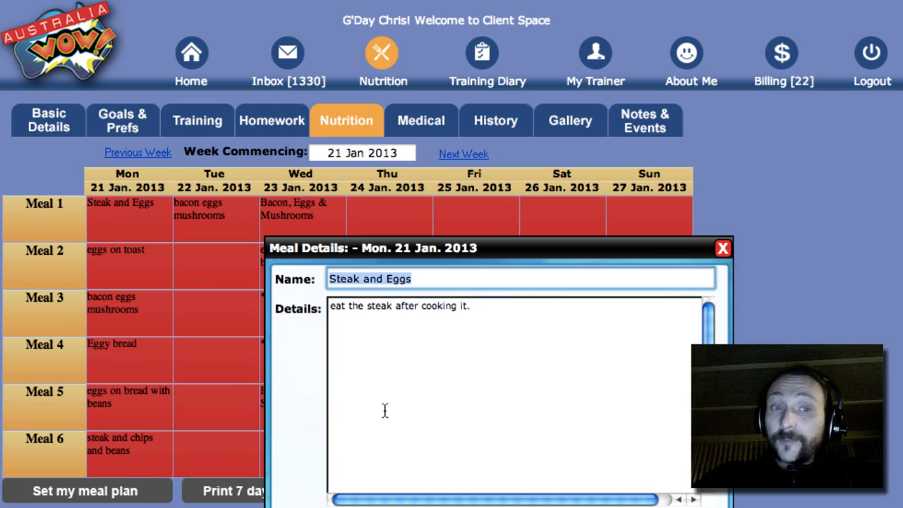
click(723, 249)
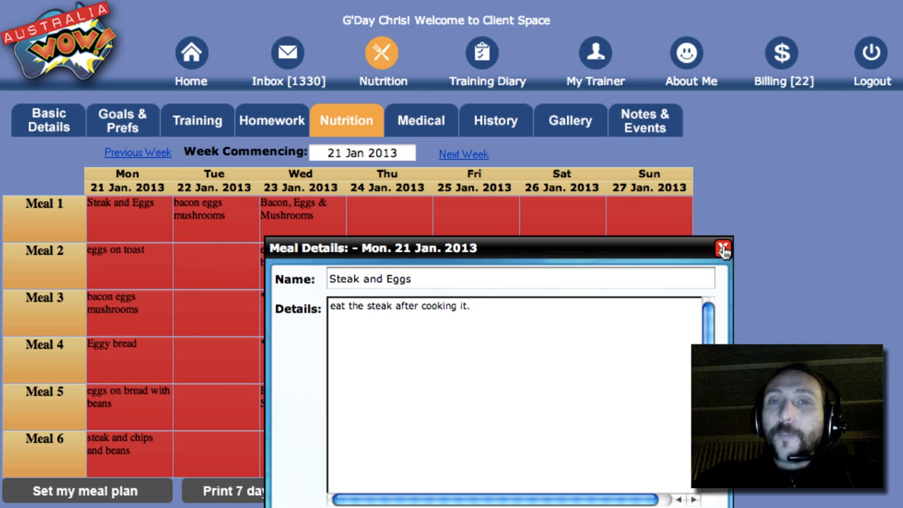
Step: Mark Monday's "Steak and Eggs" in the Meal 1 slot as eaten
click(131, 206)
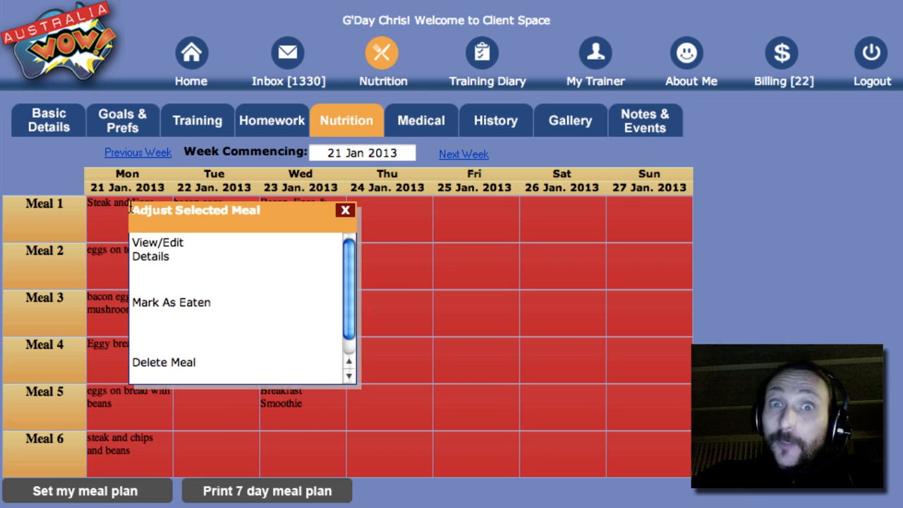
click(170, 304)
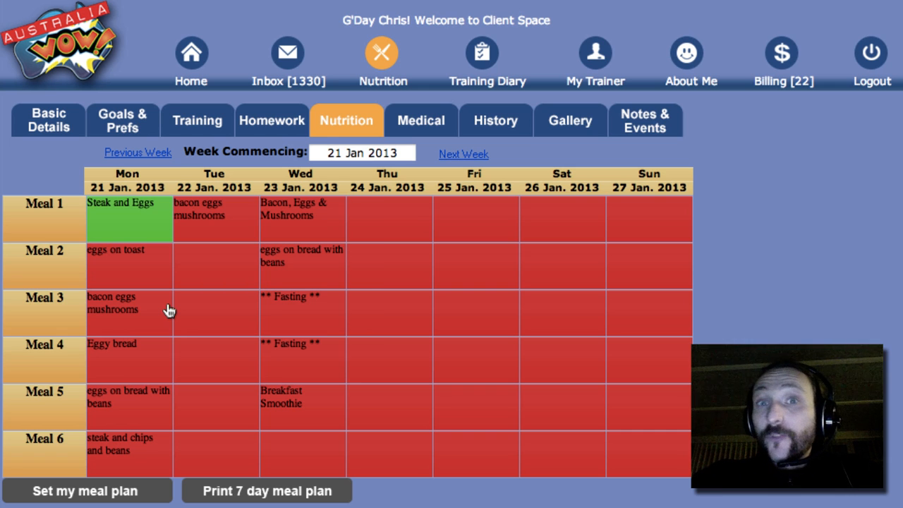